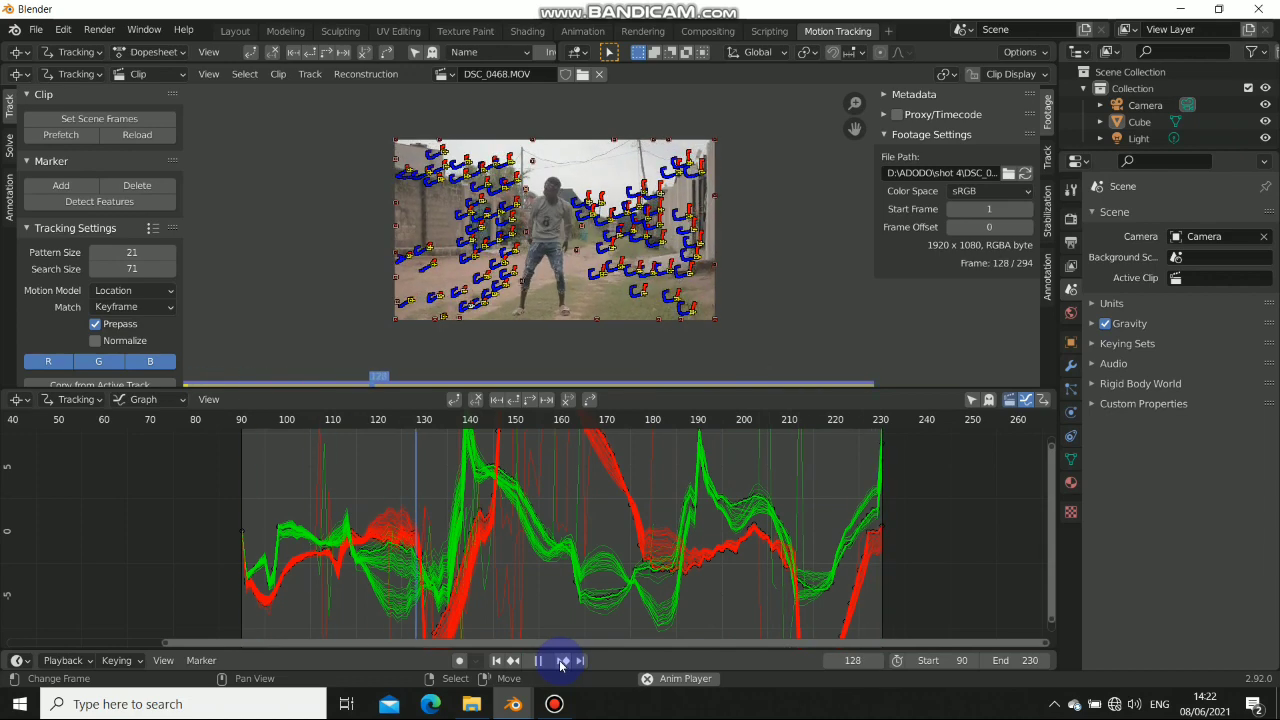
- Play through the tracked footage to review the marker paths and return to the start frame
left_click(563, 660)
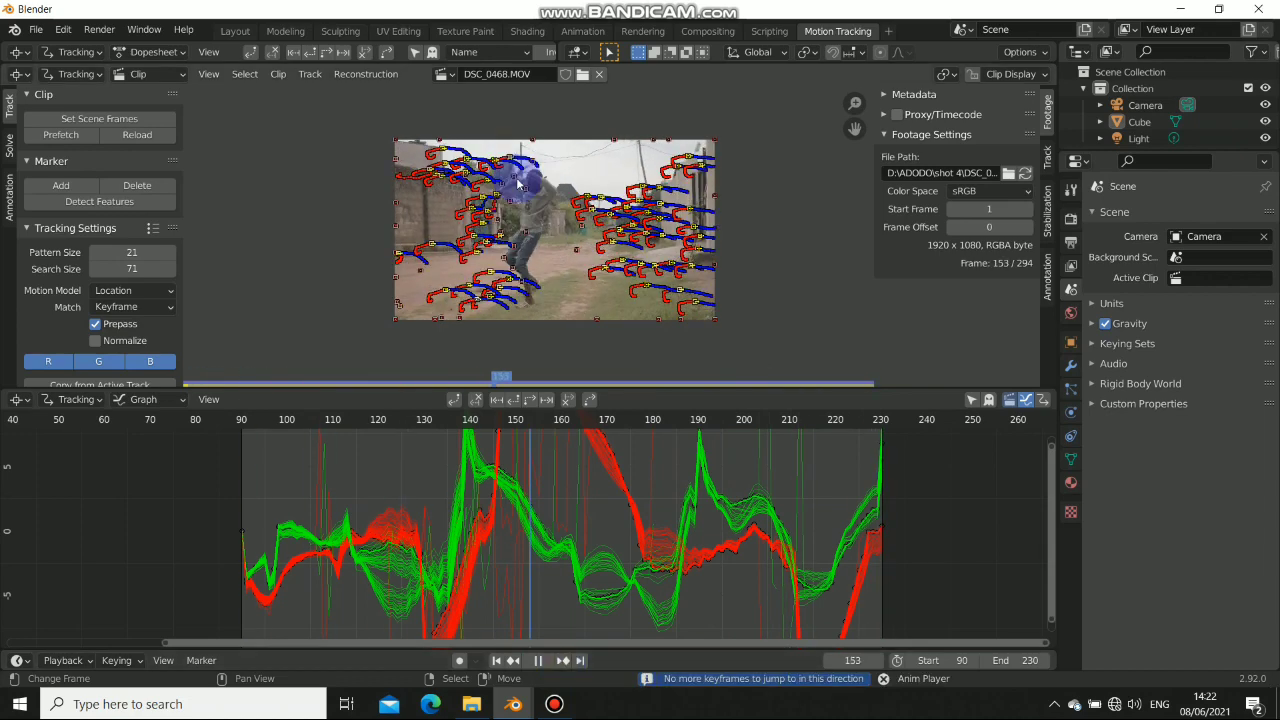
left_click(541, 661)
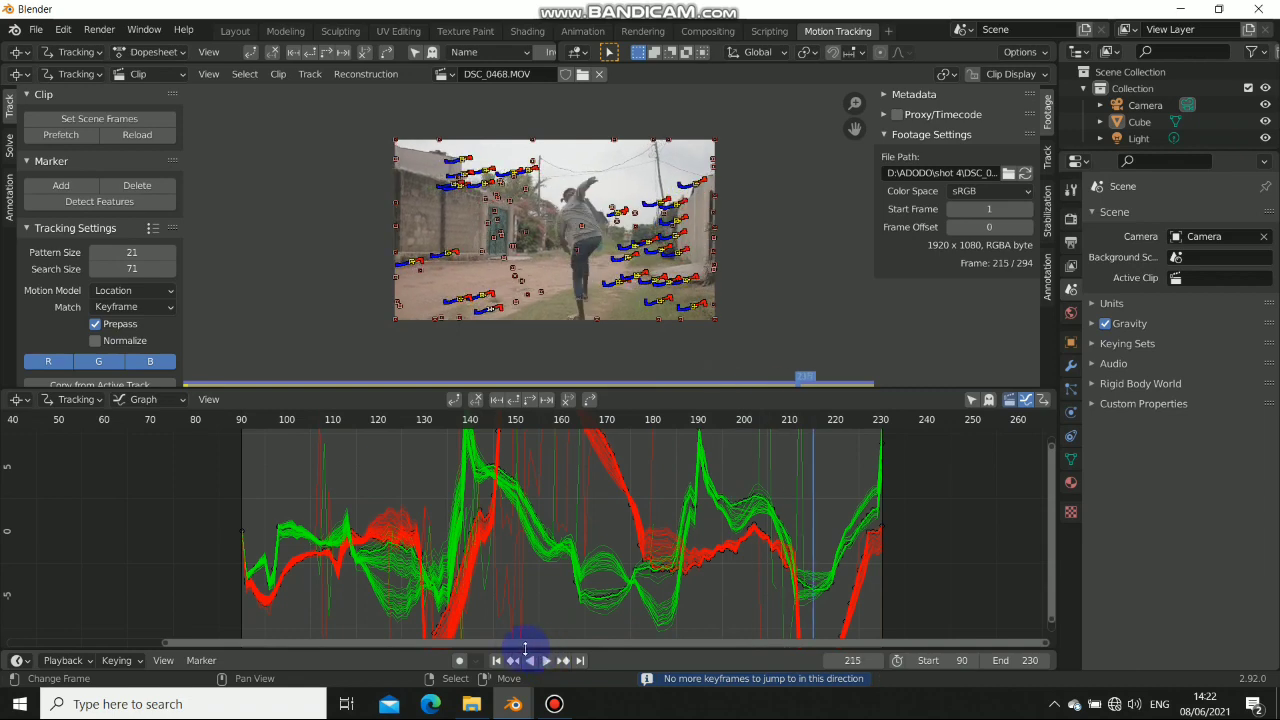
left_click(500, 662)
scroll(629, 220, "up", 3)
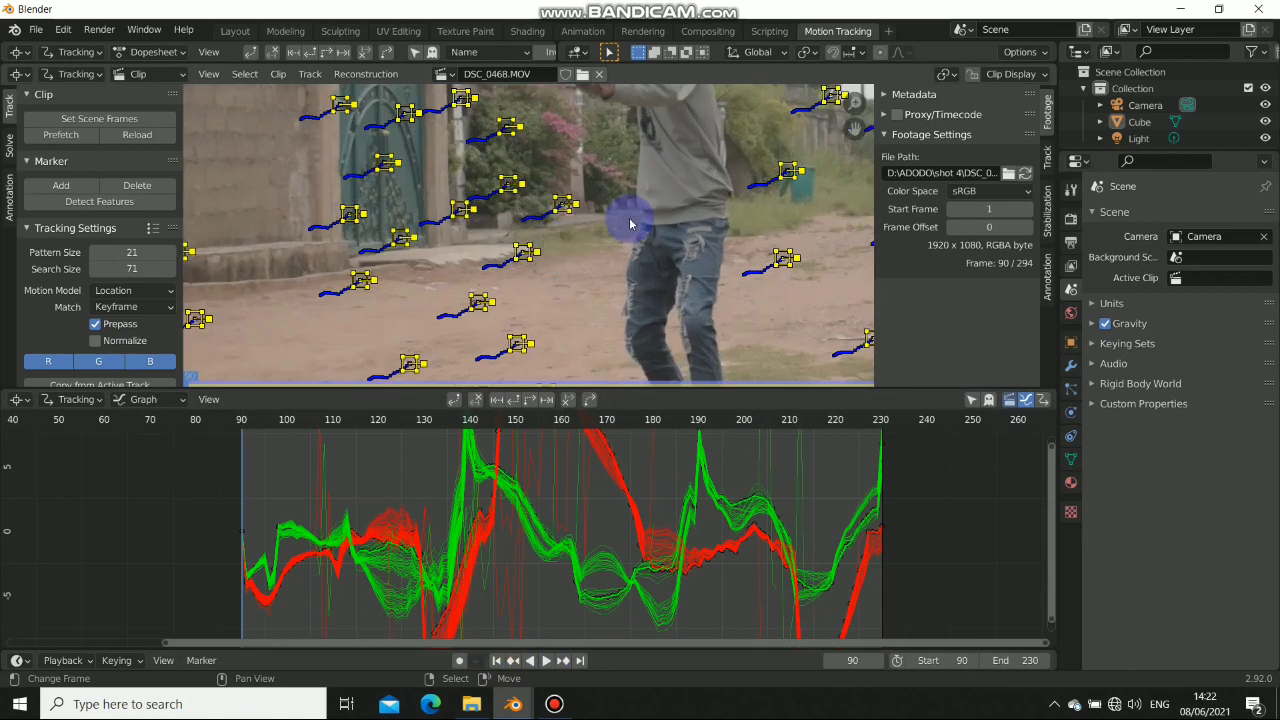
scroll(721, 233, "down", 1)
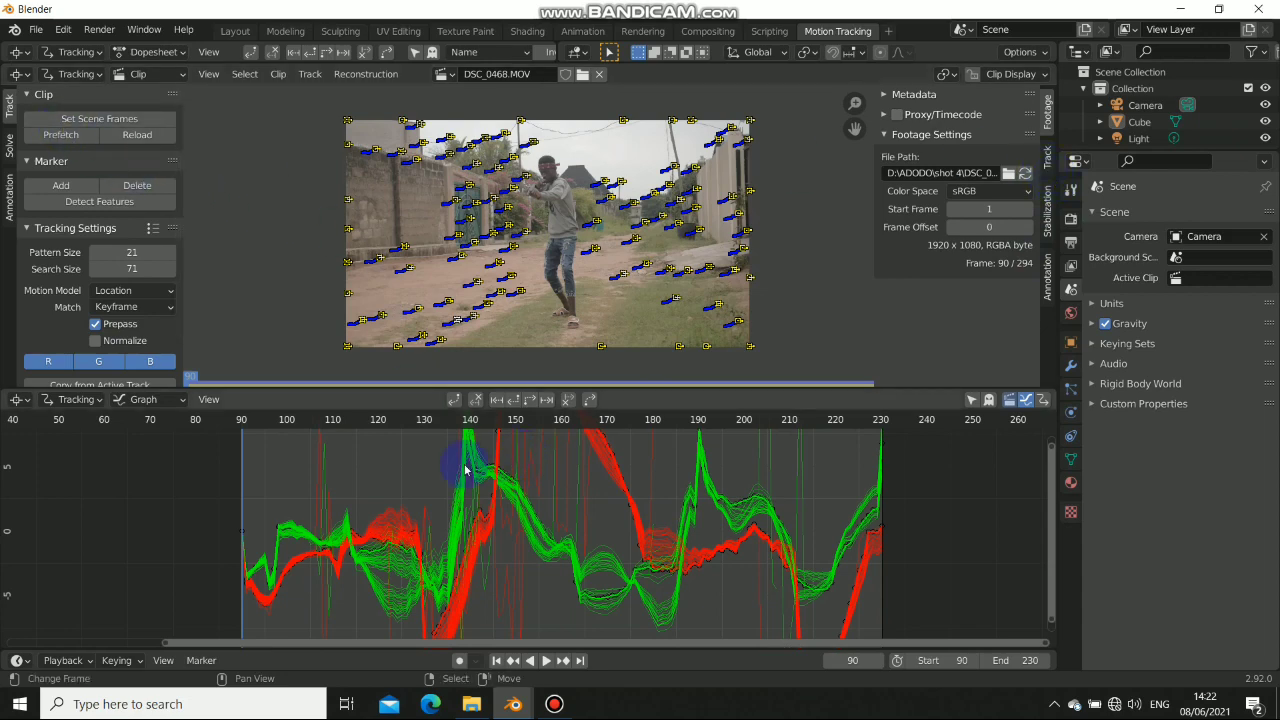
scroll(572, 254, "up", 1)
scroll(571, 257, "down", 1)
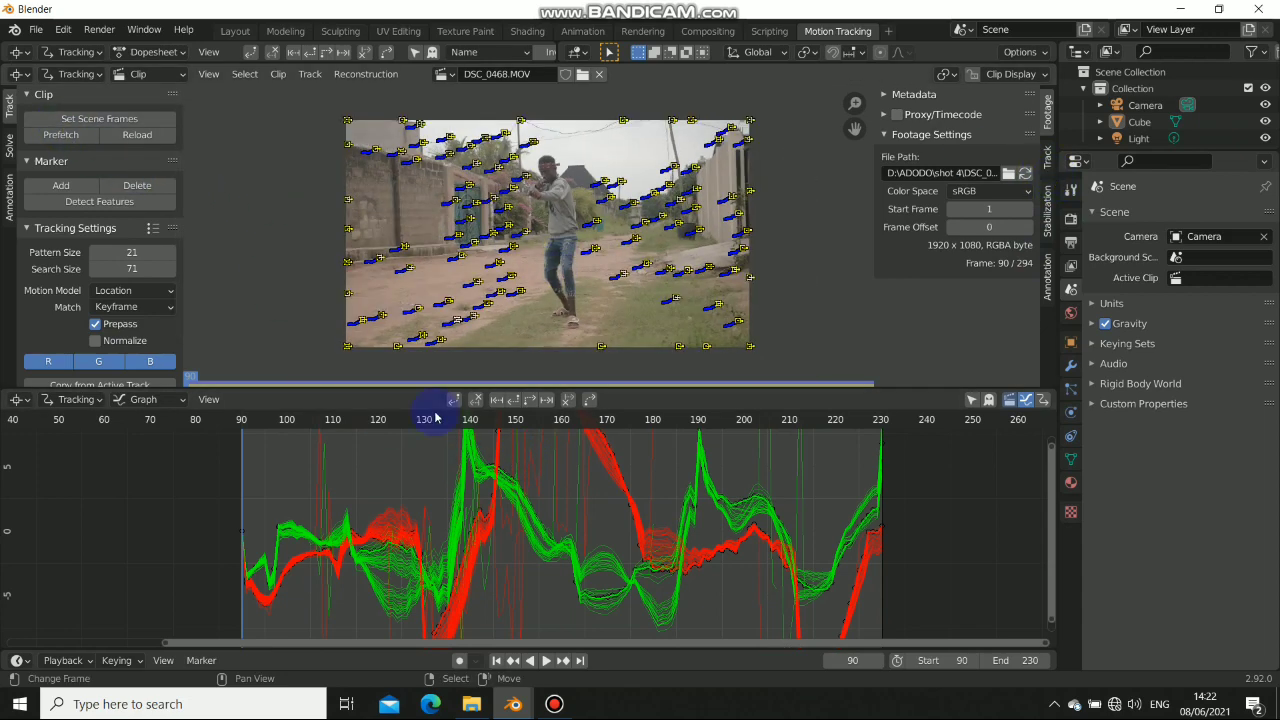
- Examine the track motion curves for outlying spikes, moving to frame 150 and picking individual stray curves
middle_click_drag(543, 455, 553, 485)
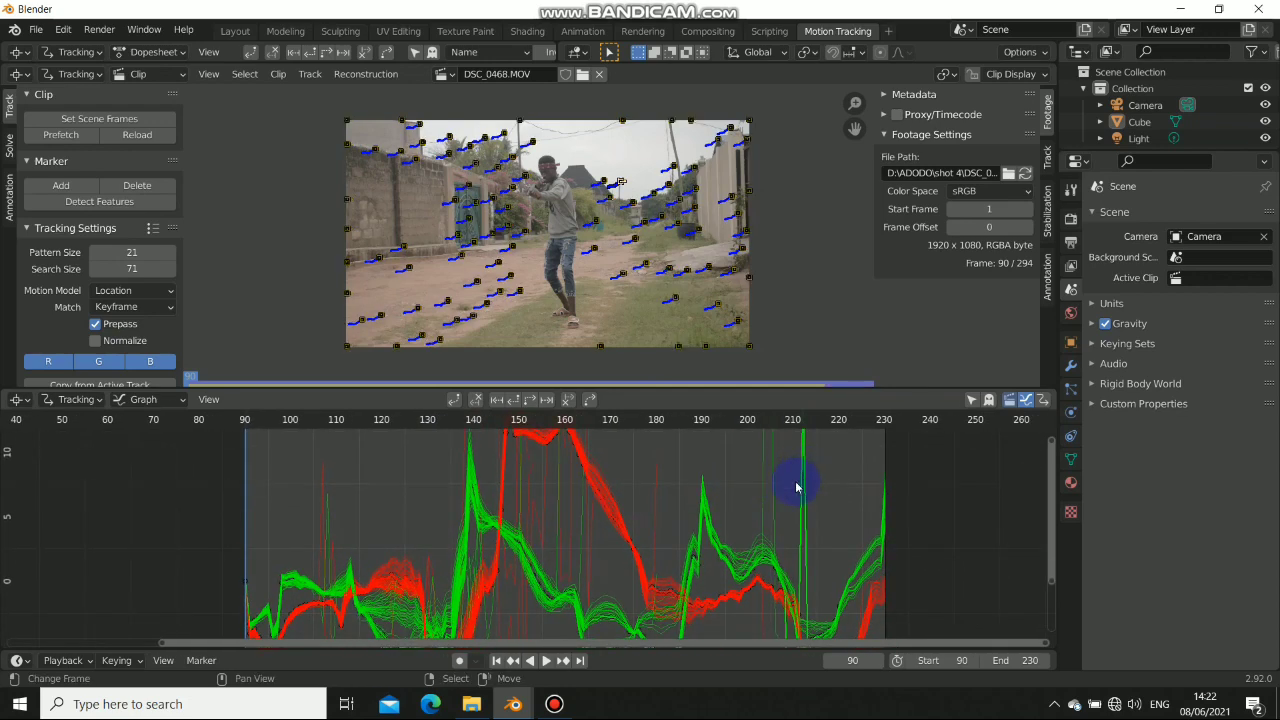
middle_click_drag(794, 486, 751, 512)
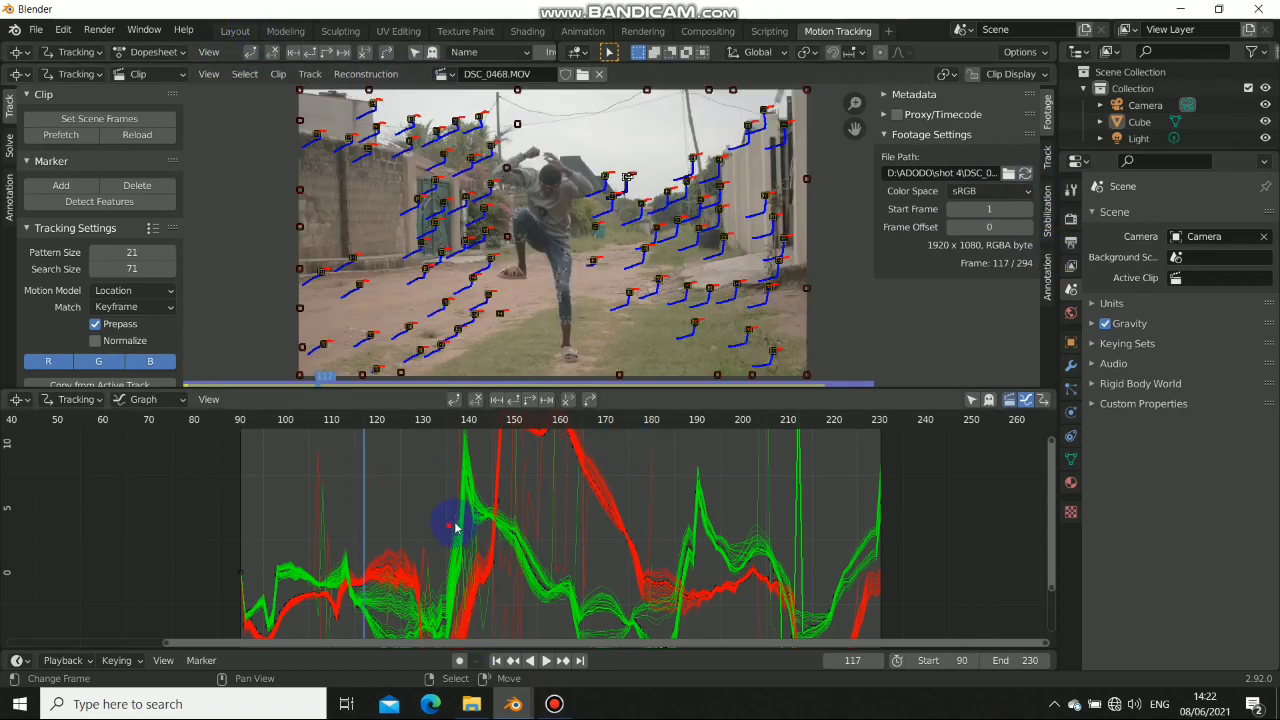
left_click_drag(455, 527, 514, 510)
left_click(757, 481)
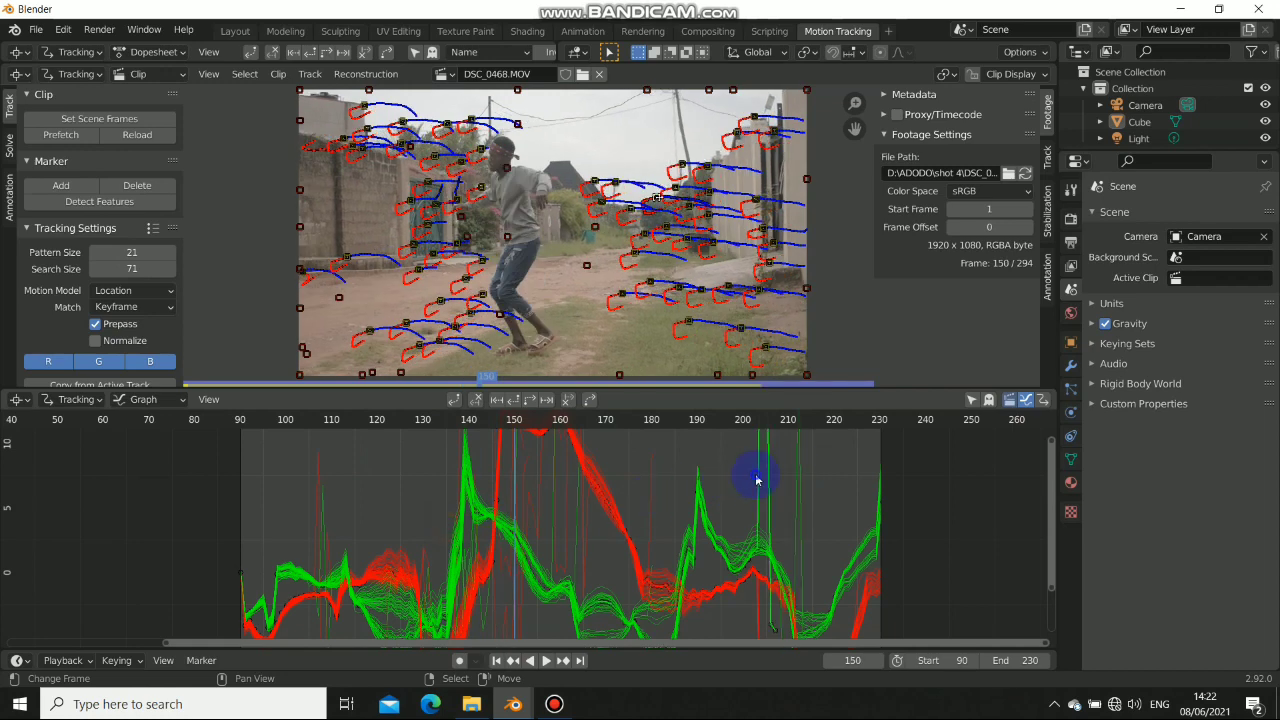
left_click(795, 478)
left_click(655, 479)
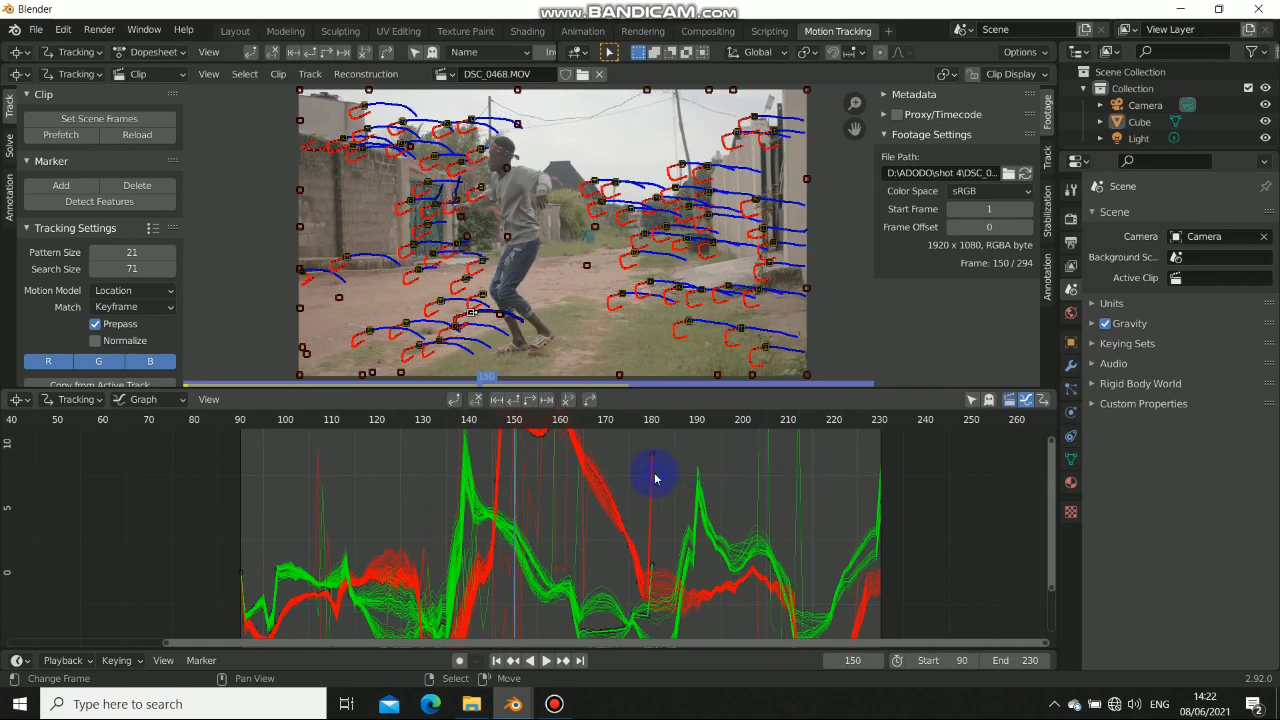
left_click(520, 508)
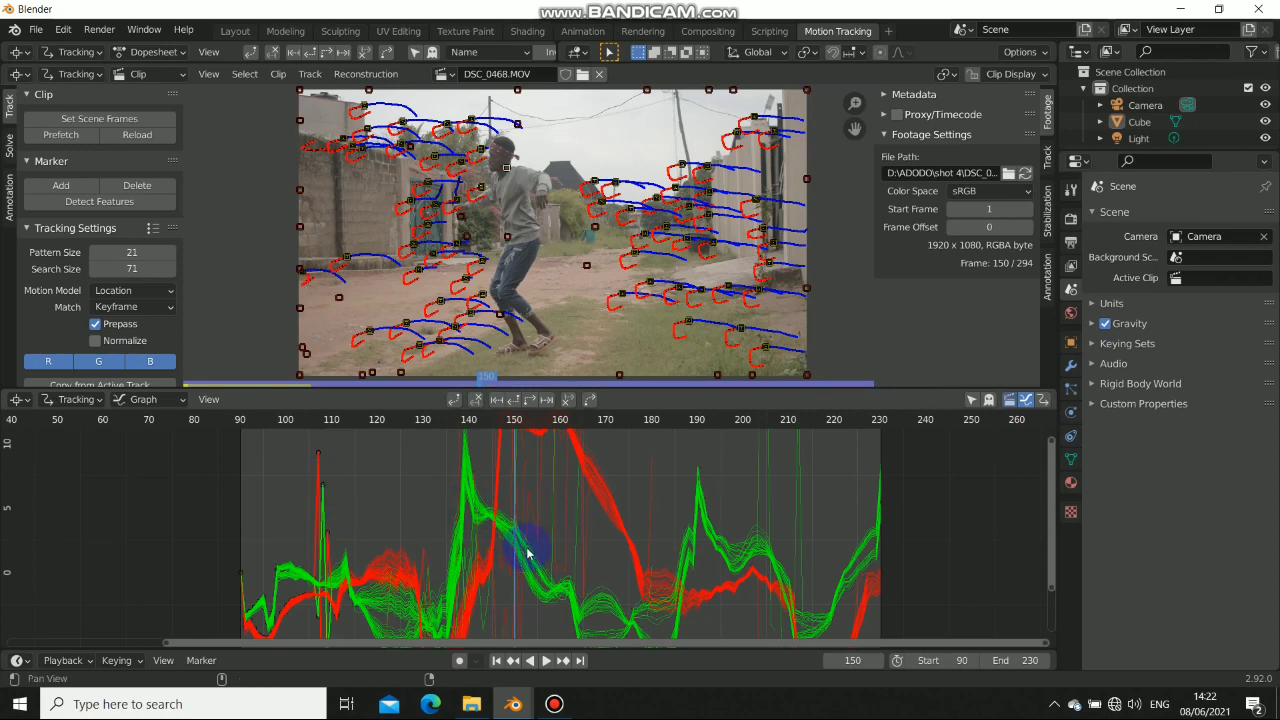
mouse_move(529, 537)
middle_mouse_down()
mouse_move(529, 457)
mouse_move(500, 493)
mouse_move(518, 527)
middle_mouse_up()
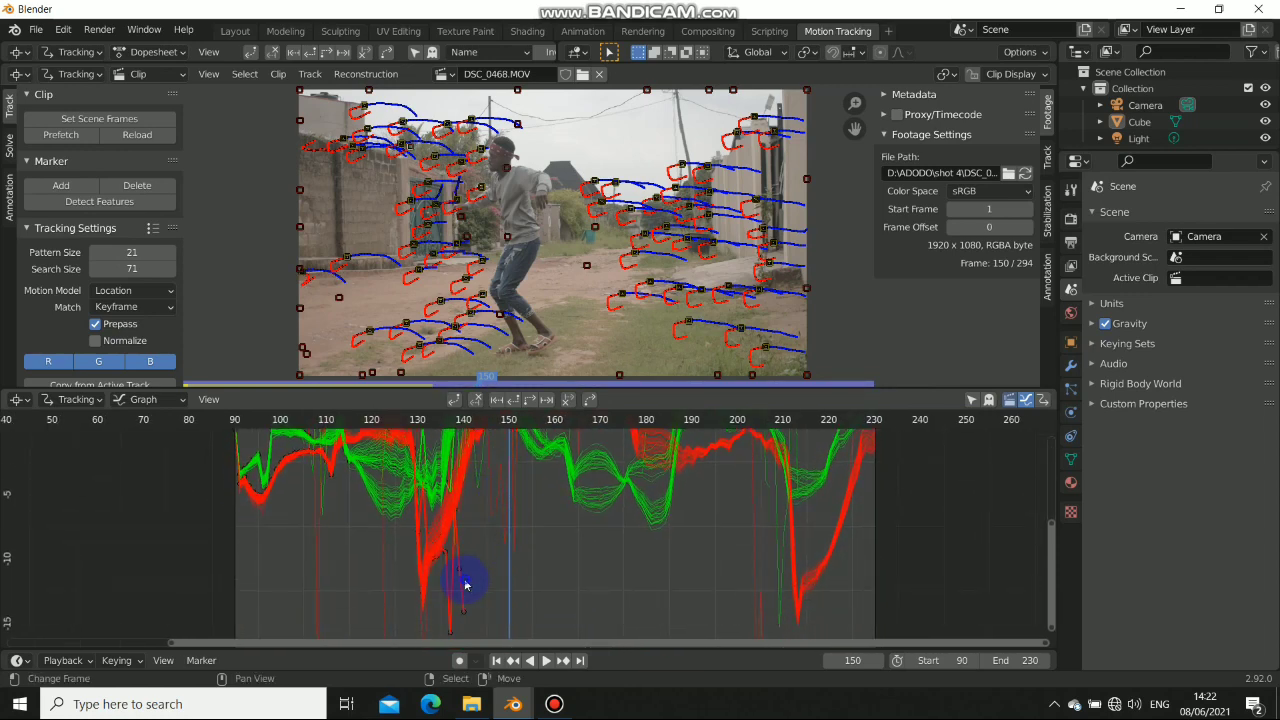
- Delete the two outlier tracks whose curves spike away from the group between frames 200 and 212
left_click(774, 571)
middle_click_drag(727, 577, 728, 565)
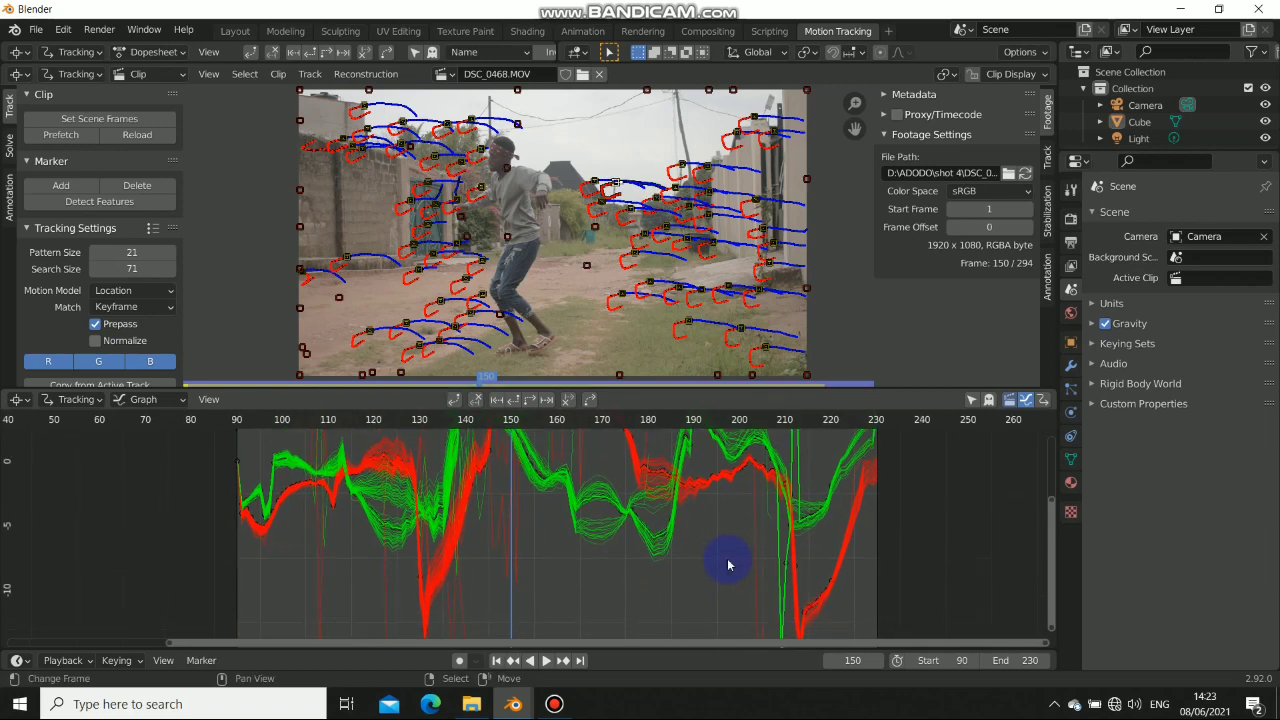
left_click(728, 563)
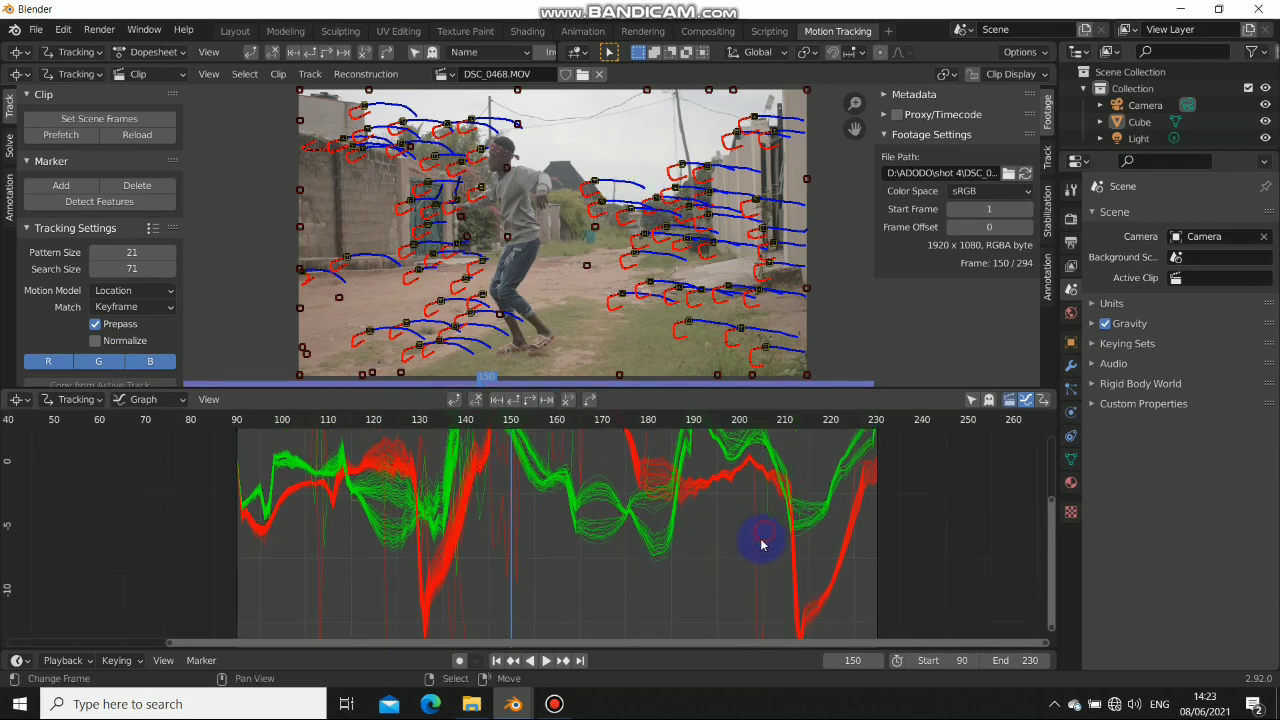
left_click(761, 545)
key("x")
left_click(760, 546)
- Delete the outlier track whose curve spikes near frame 180
middle_click_drag(757, 480, 761, 589)
left_click(655, 498)
key("x")
left_click(655, 491)
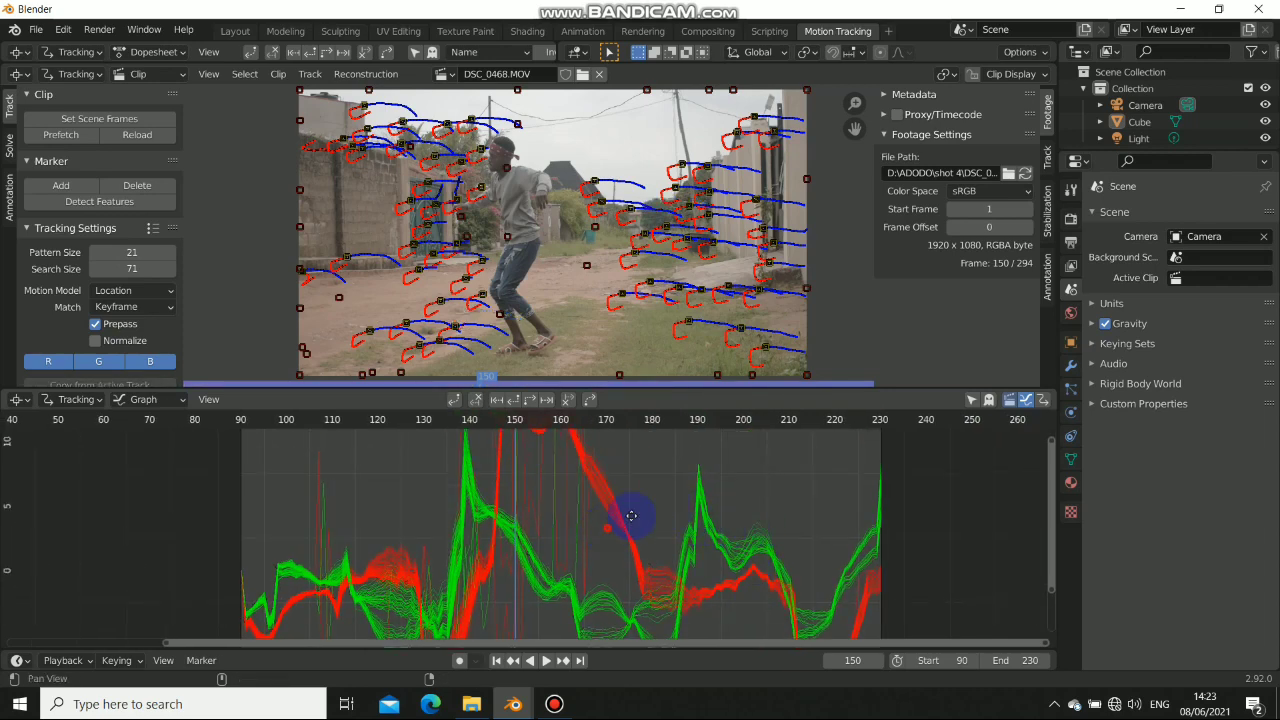
- Delete the two outlier tracks whose curves spike between frames 160 and 168
middle_click_drag(634, 514, 698, 462)
left_click(651, 491)
key("x")
left_click(651, 489)
left_click(634, 486)
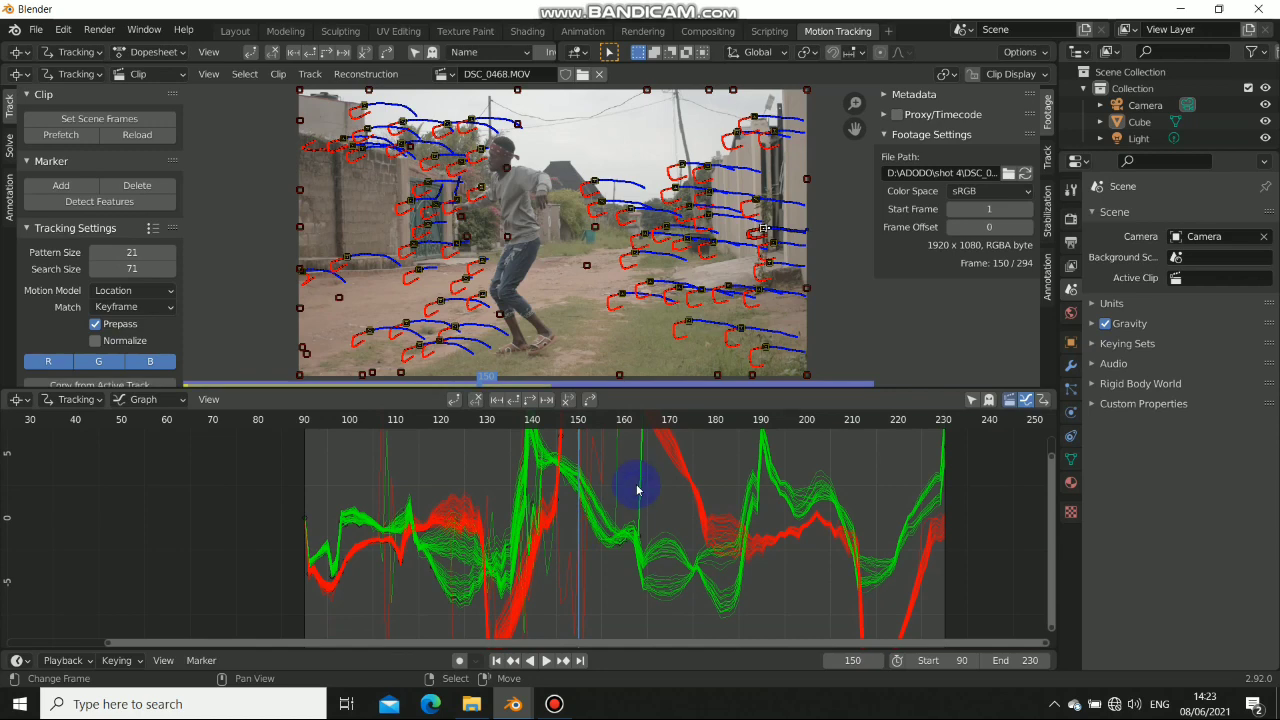
key("x")
left_click(635, 489)
- Delete three more outlier tracks whose curves spike upward around frames 145 to 165
middle_click_drag(612, 483, 572, 453)
left_click(602, 500)
key("x")
left_click(600, 499)
left_click(600, 498)
key("x")
left_click(600, 497)
left_click(566, 541)
key("x")
left_click(566, 538)
- Delete the outlier track whose curve dips sharply below the group near frames 135 to 140
middle_click_drag(566, 540, 537, 491)
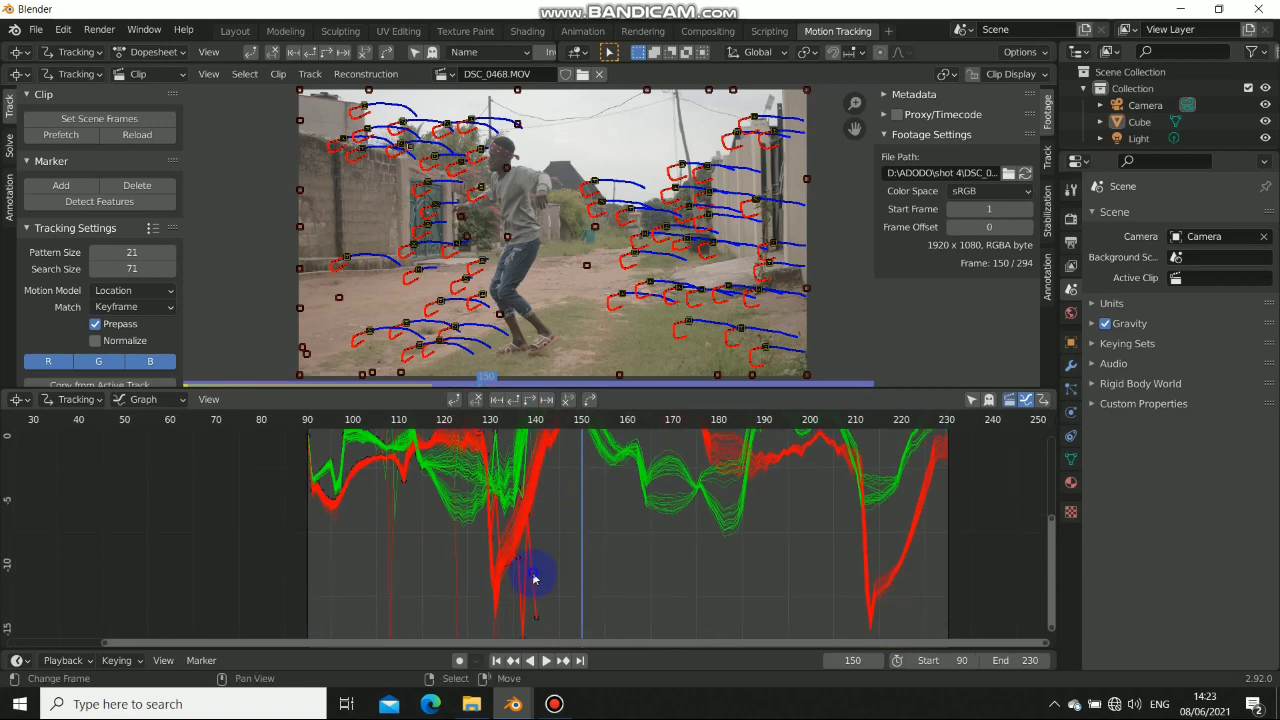
middle_click_drag(537, 586, 522, 562)
right_click(511, 566)
key("x")
left_click(511, 567)
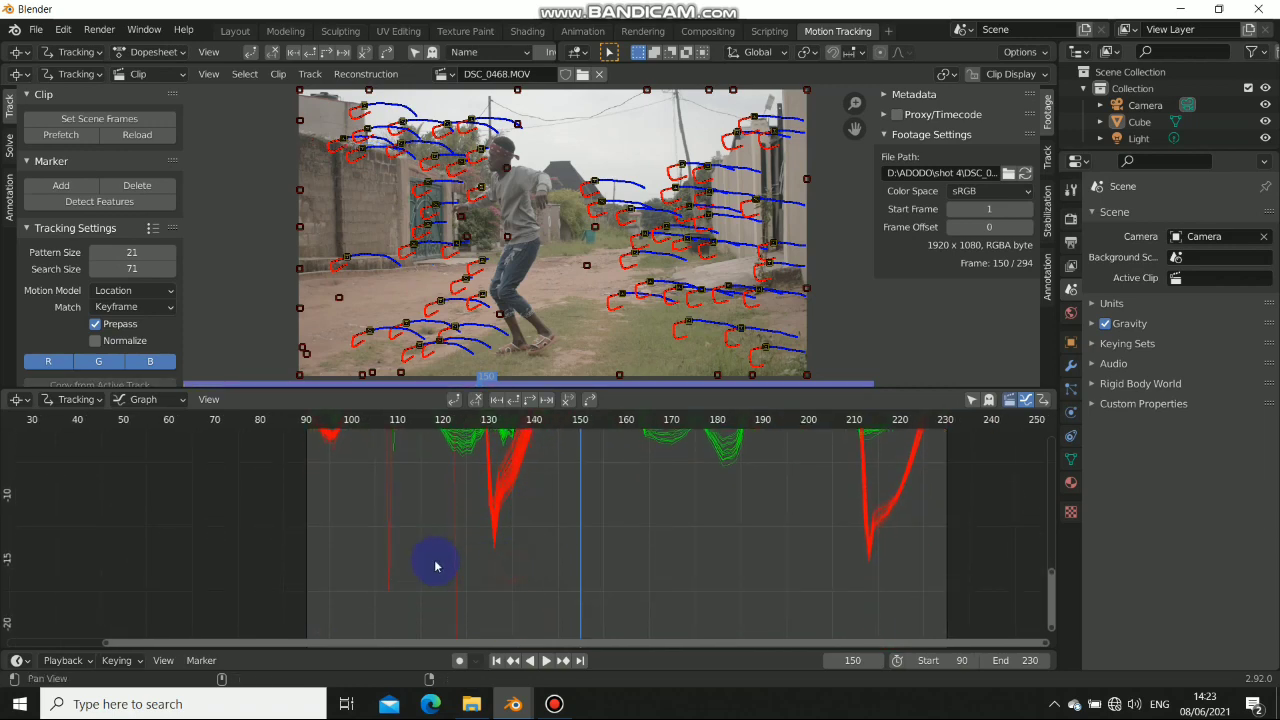
- Delete the two outlier tracks with deep downward spikes near frames 122 and 108
right_click(451, 563)
key("x")
left_click(451, 564)
right_click(379, 537)
key("x")
left_click(380, 536)
- Delete the last stray track that still deviates from the main curve bundle and check the cleaned curves
middle_click_drag(432, 524, 466, 658)
middle_click_drag(533, 500, 477, 574)
key("x")
left_click(543, 530)
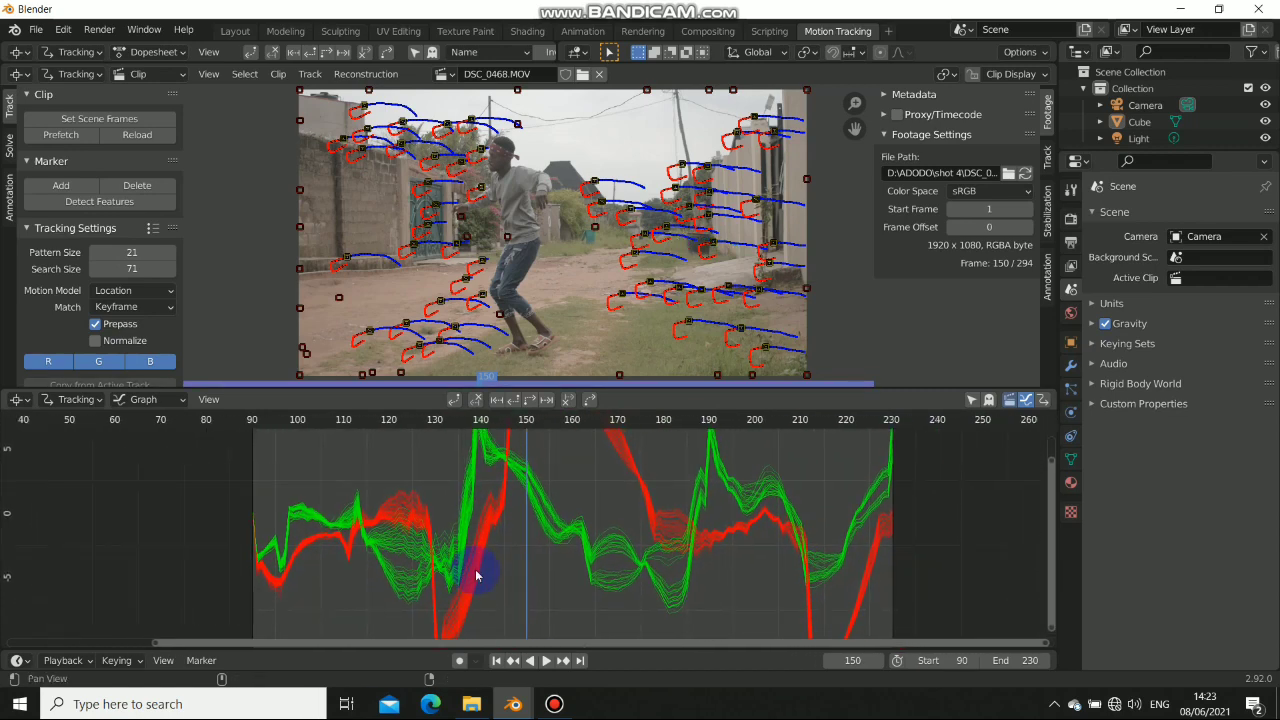
middle_click_drag(679, 533, 651, 562)
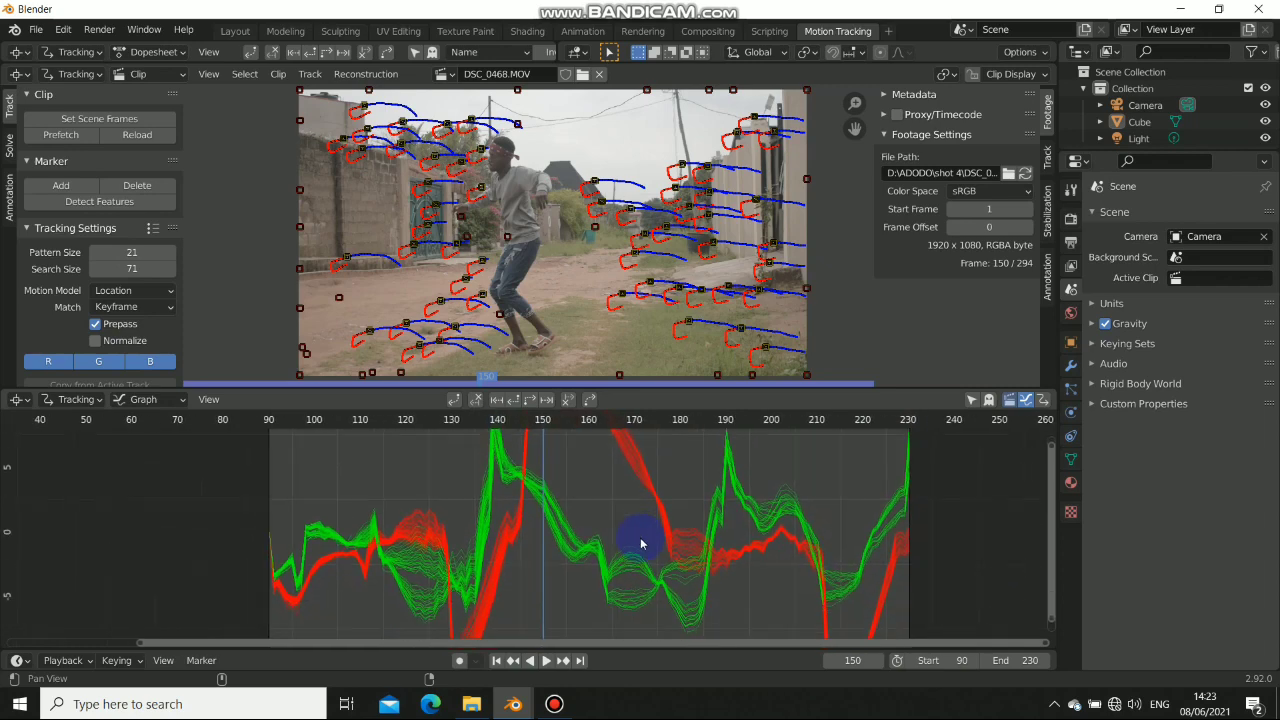
scroll(543, 235, "down", 2)
scroll(557, 243, "up", 1)
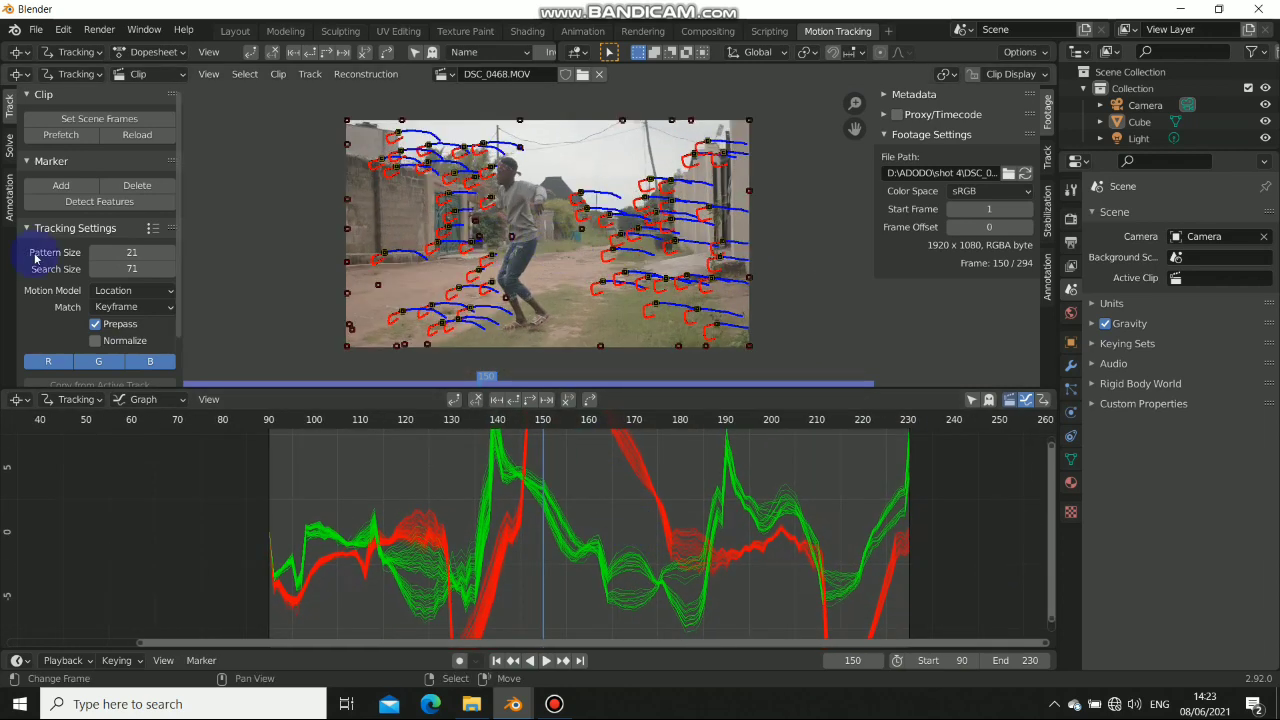
- Solve the camera motion with automatic keyframe selection and check the error curve around frame 160
left_click(9, 146)
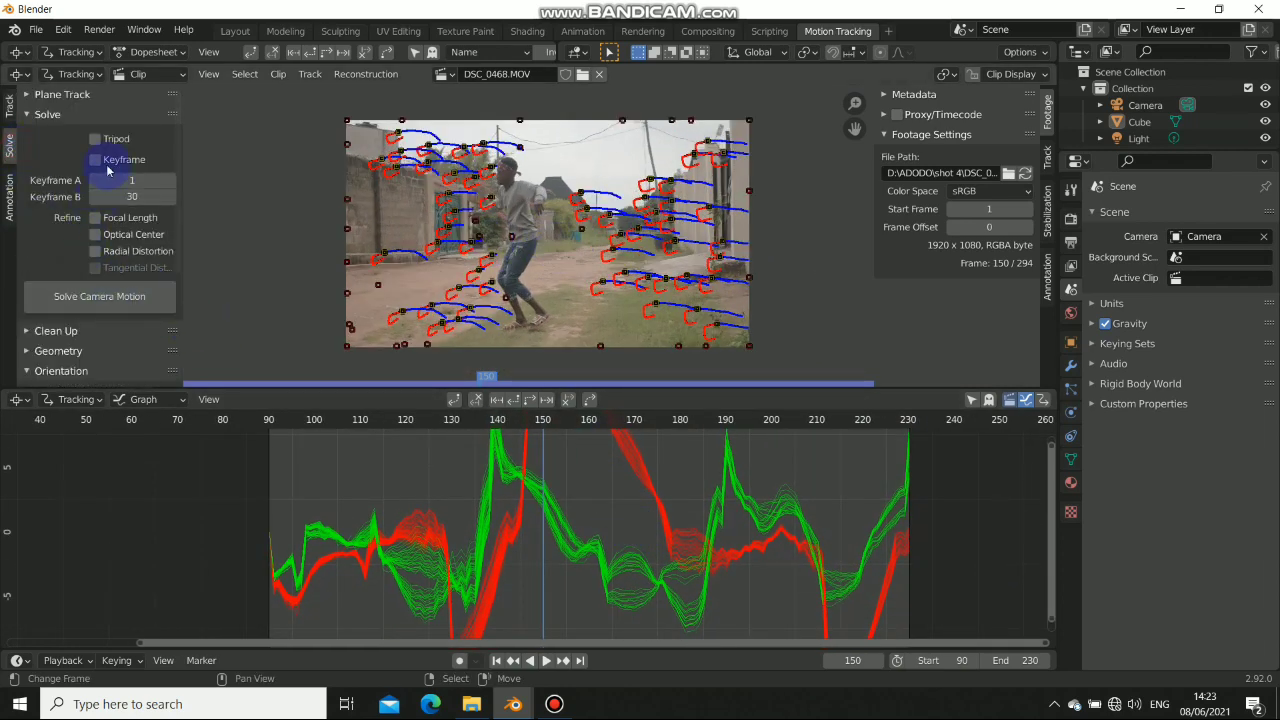
left_click(114, 297)
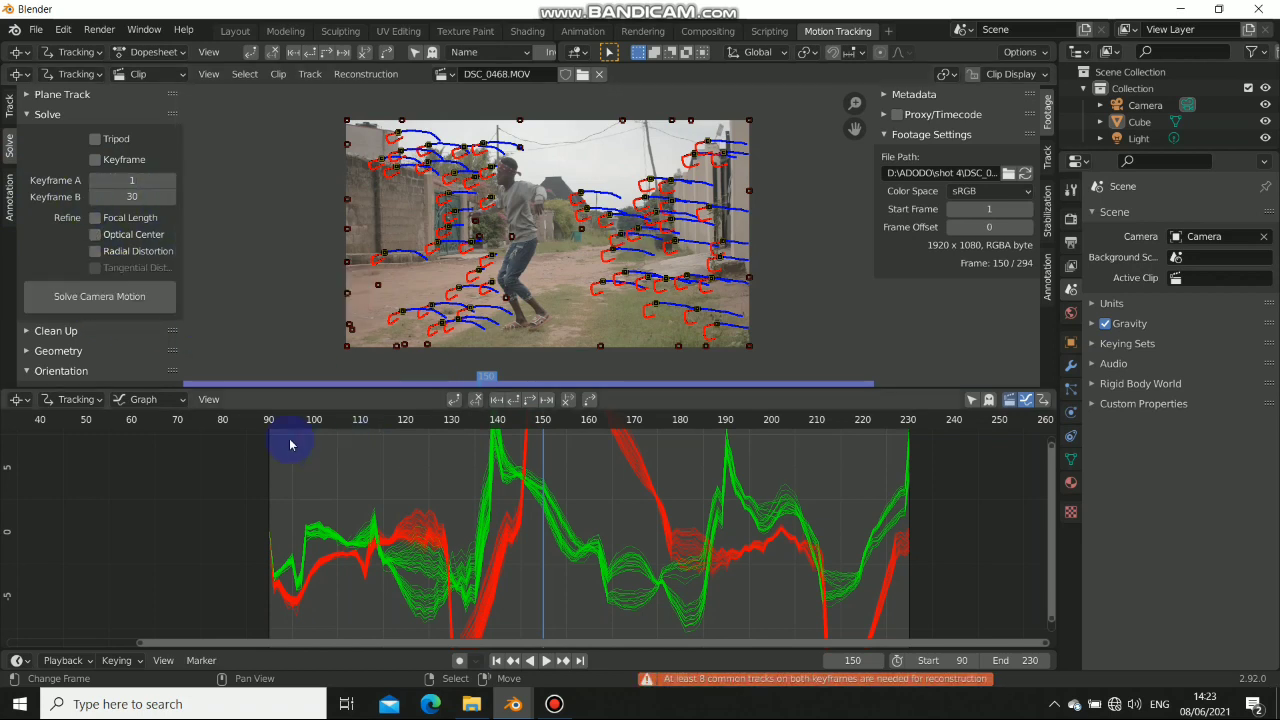
left_click(95, 159)
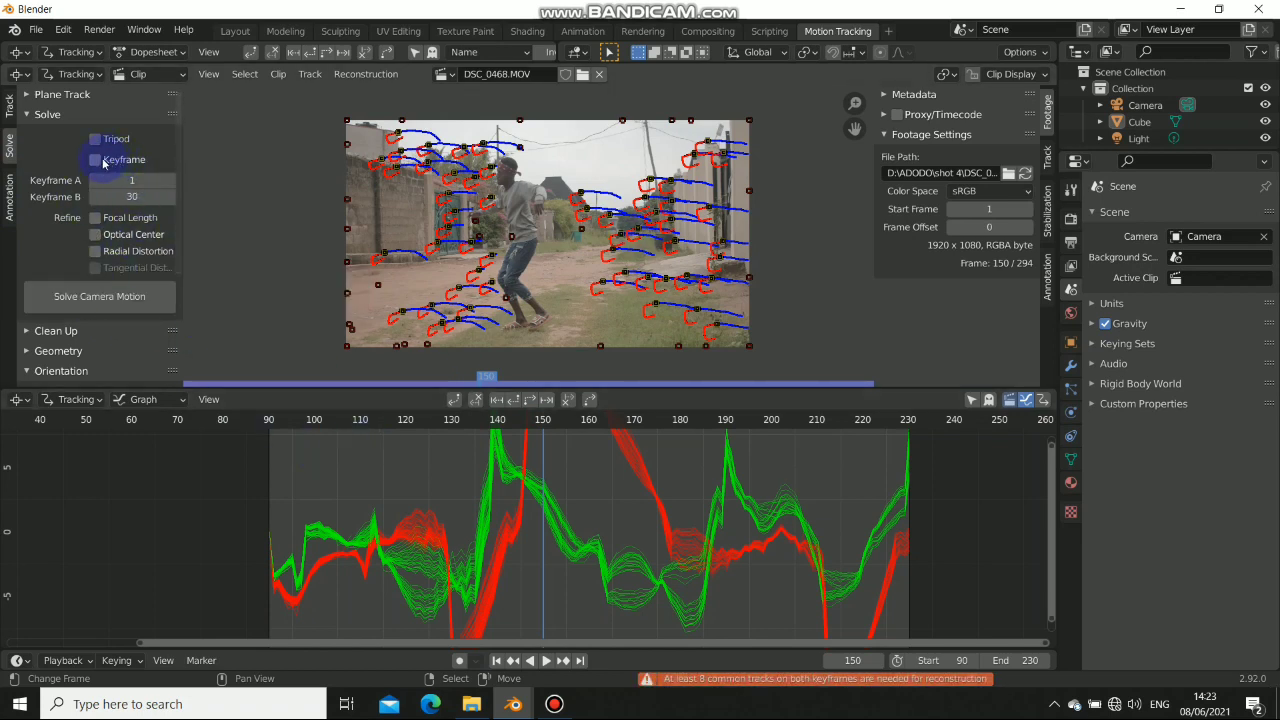
left_click(158, 296)
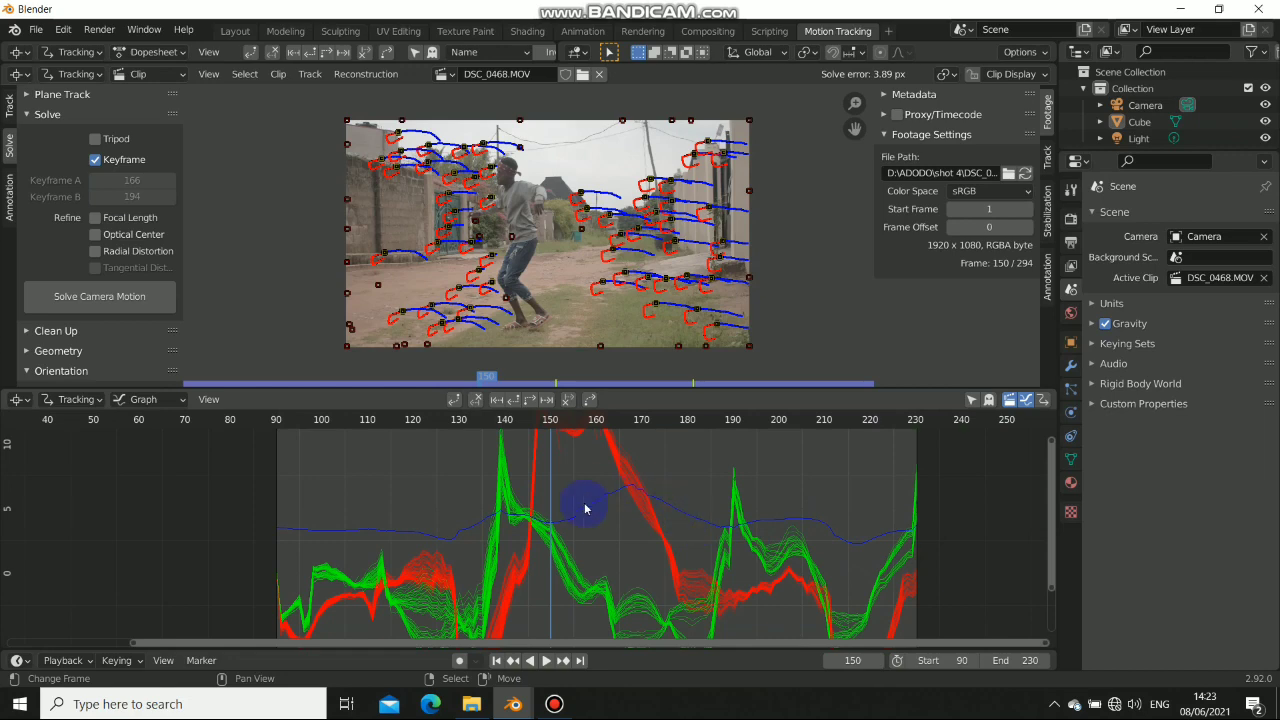
mouse_move(578, 549)
middle_mouse_down()
mouse_move(594, 483)
mouse_move(585, 525)
middle_mouse_up()
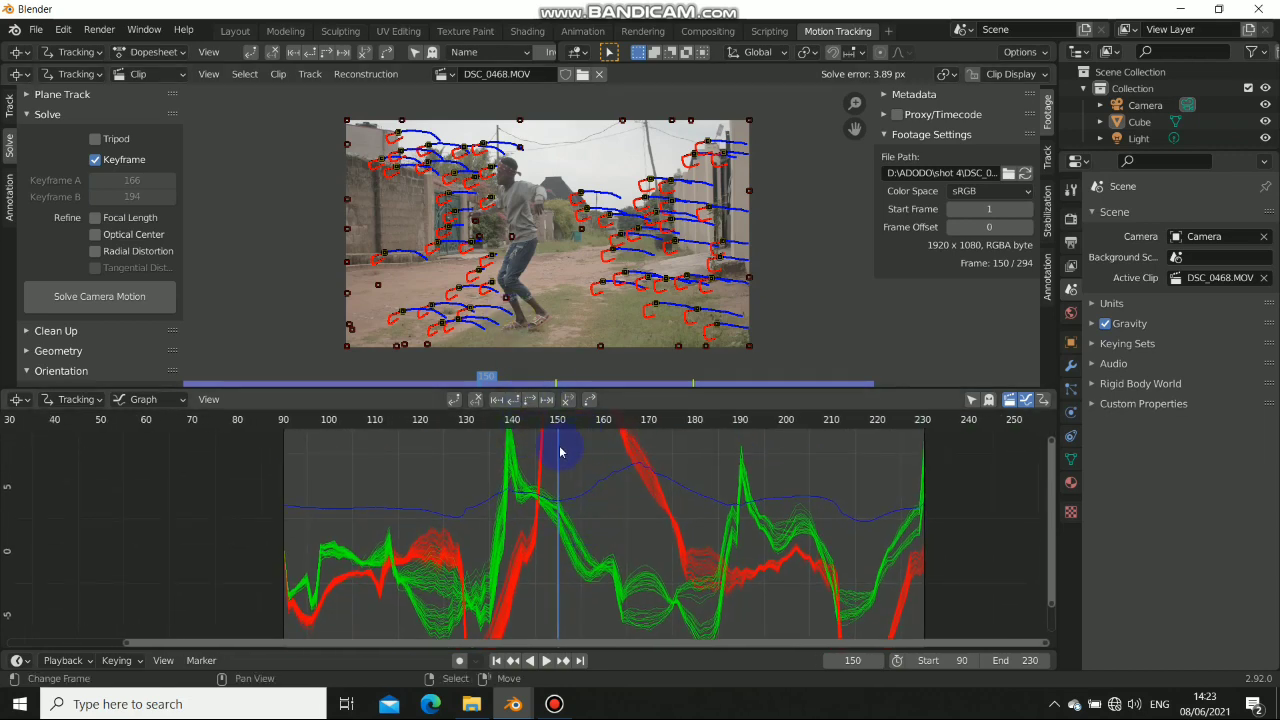
left_click_drag(580, 467, 606, 510)
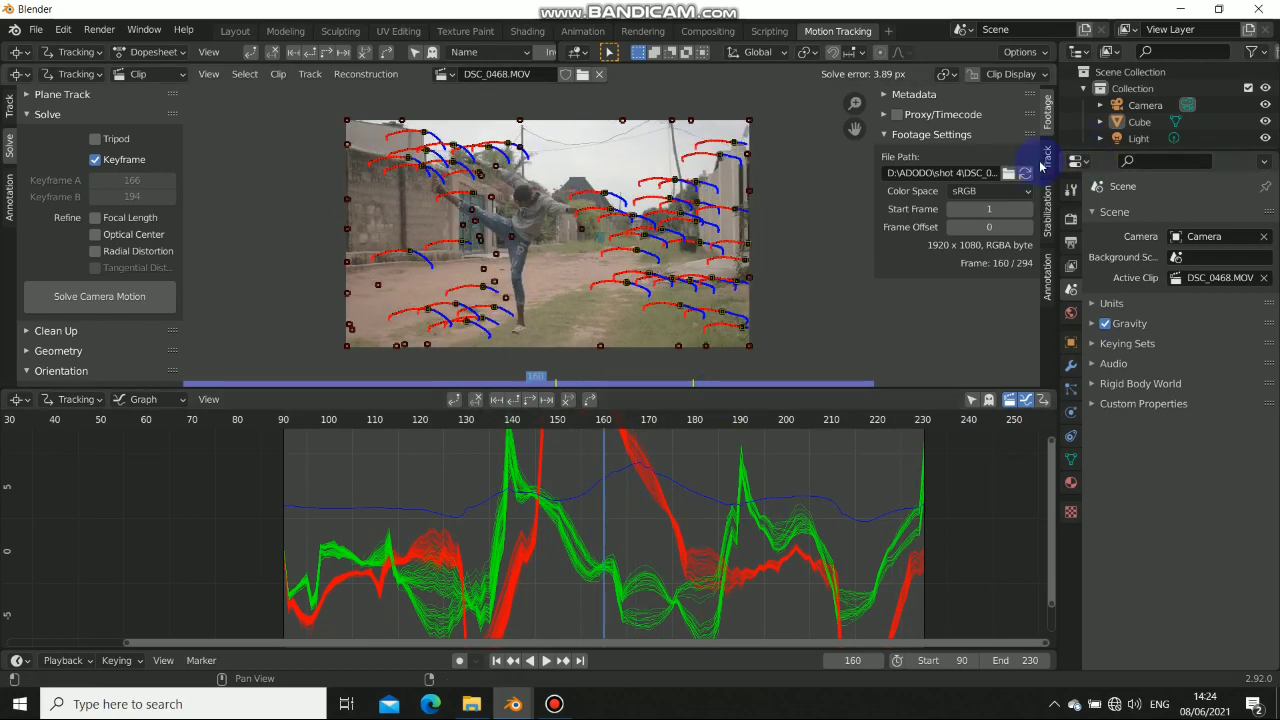
- Set the clip camera's sensor width to 23.5 and check its lens settings
left_click(1047, 158)
left_click(884, 205)
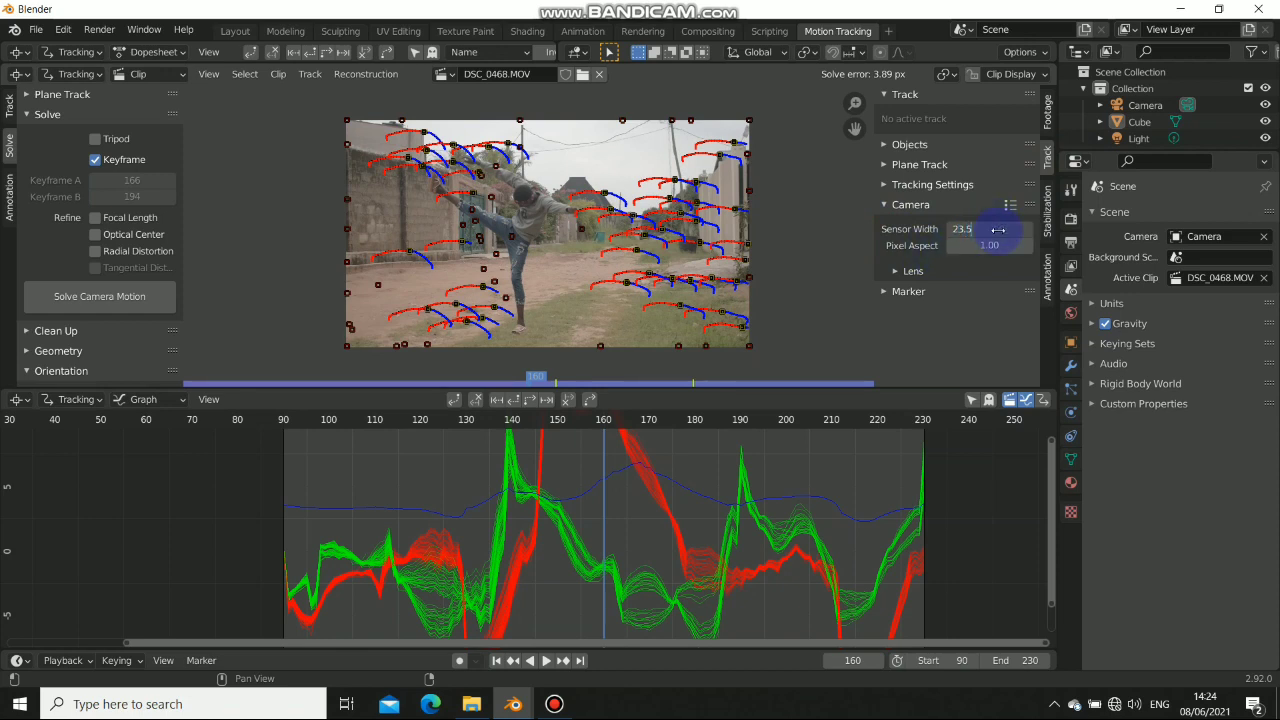
left_click(899, 272)
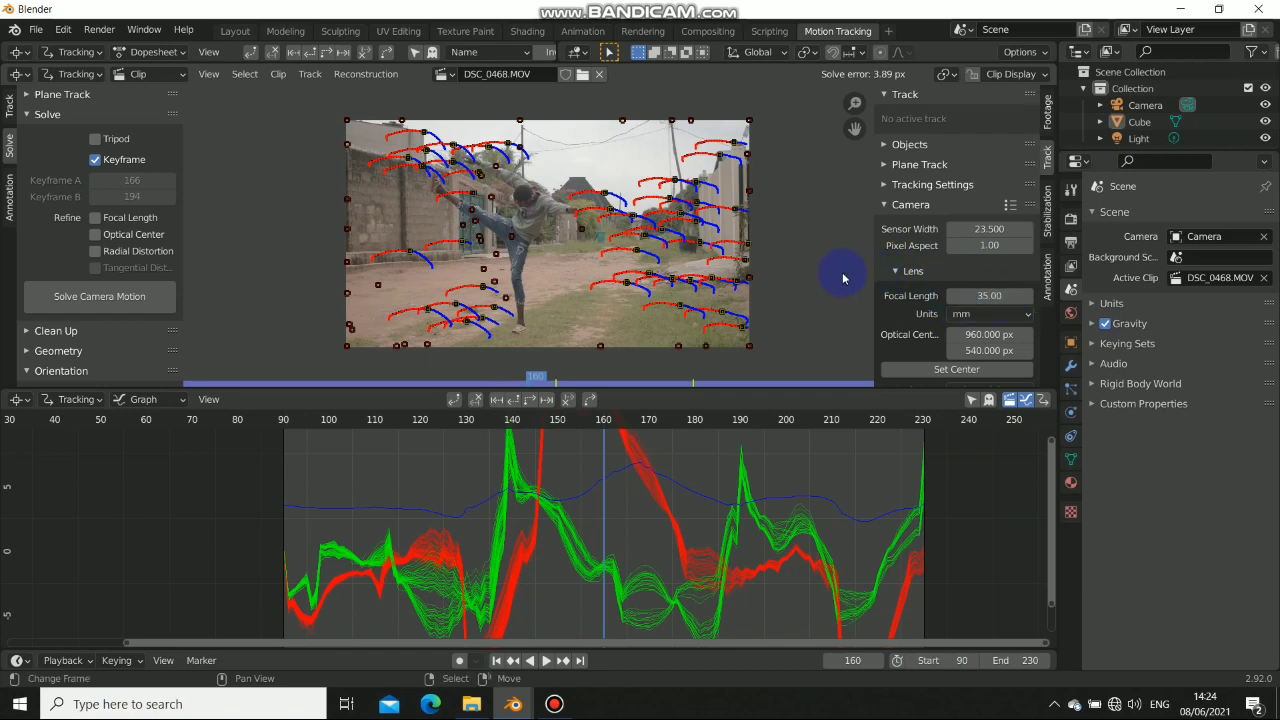
key("n")
scroll(642, 247, "up", 1)
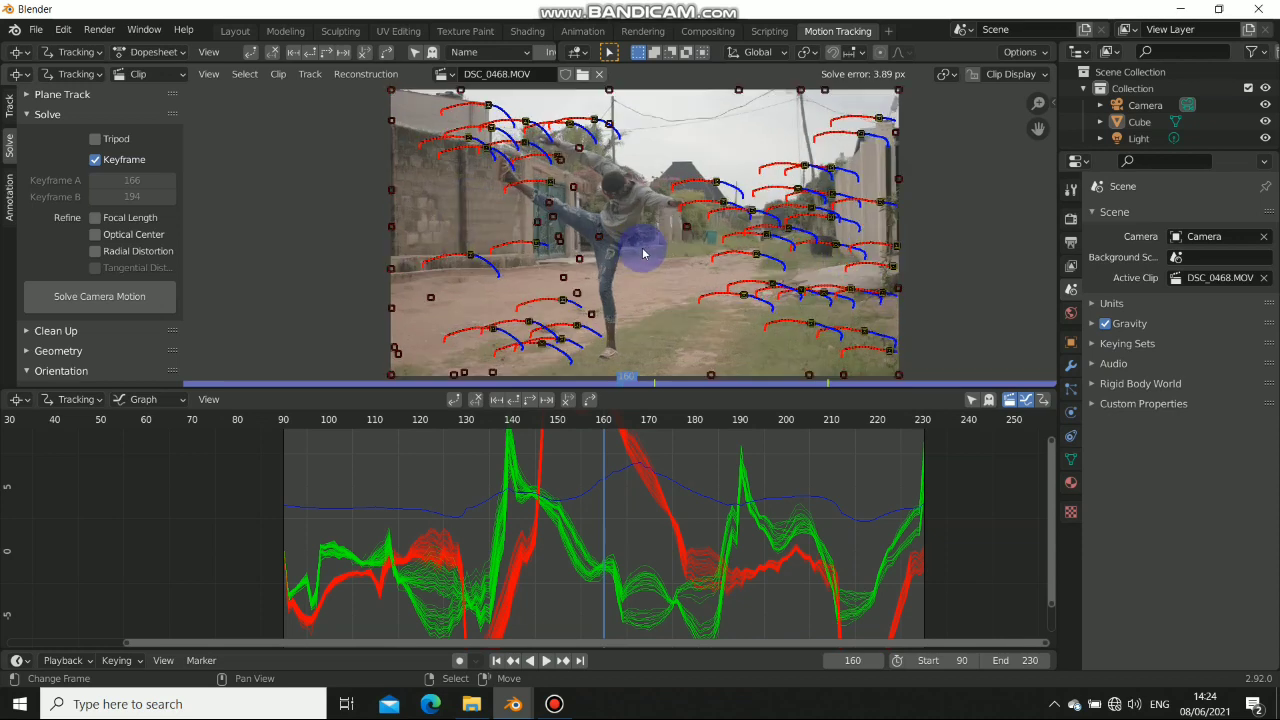
- Try solving the camera motion with automatic keyframe selection off and Optical Center refinement on
left_click(95, 161)
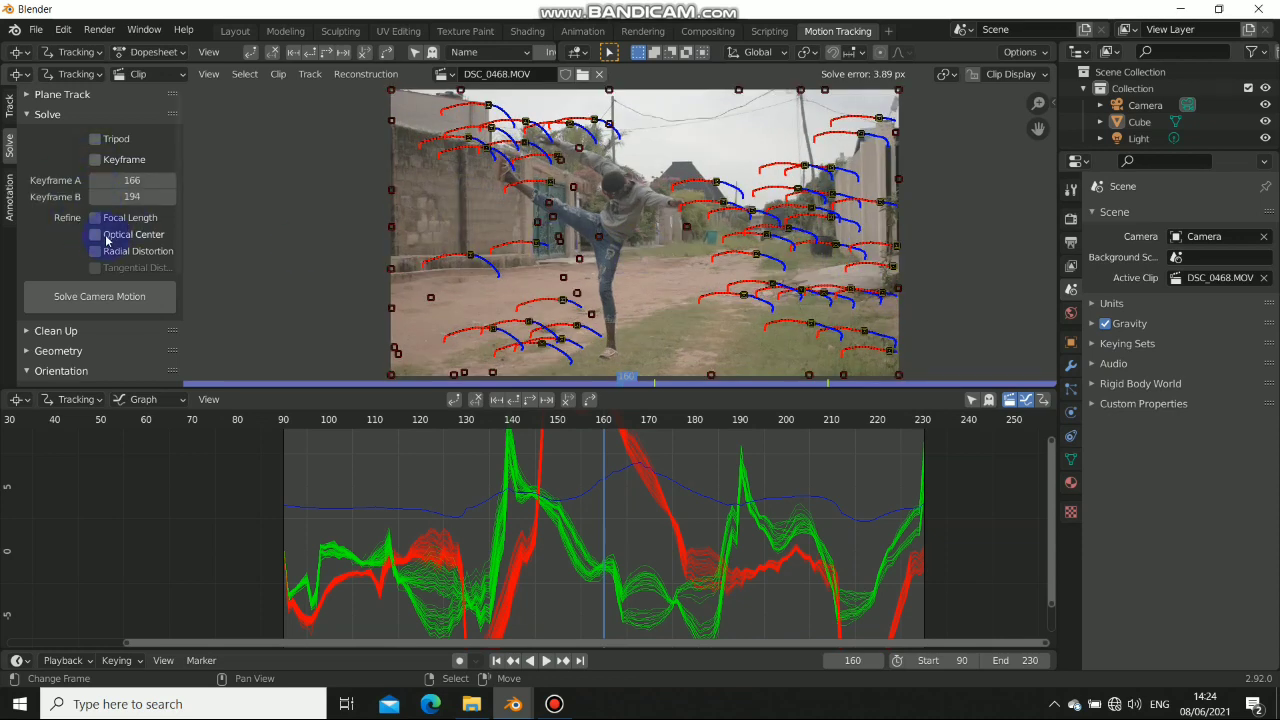
left_click(100, 297)
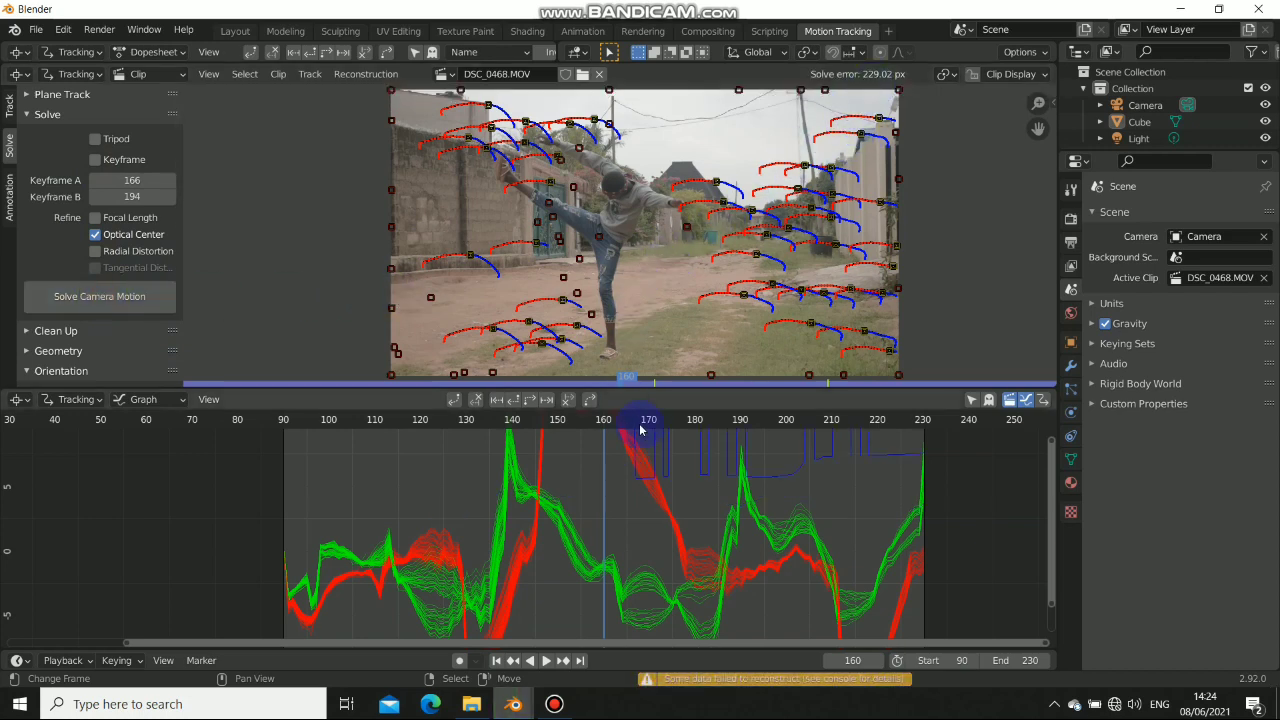
- Set Keyframe A to 90 and Keyframe B to 154, turn off Optical Center refinement, and solve the camera motion
middle_click_drag(646, 431, 608, 537)
mouse_move(608, 537)
left_mouse_down()
mouse_move(463, 531)
mouse_move(571, 520)
mouse_move(497, 540)
mouse_move(585, 534)
left_mouse_up()
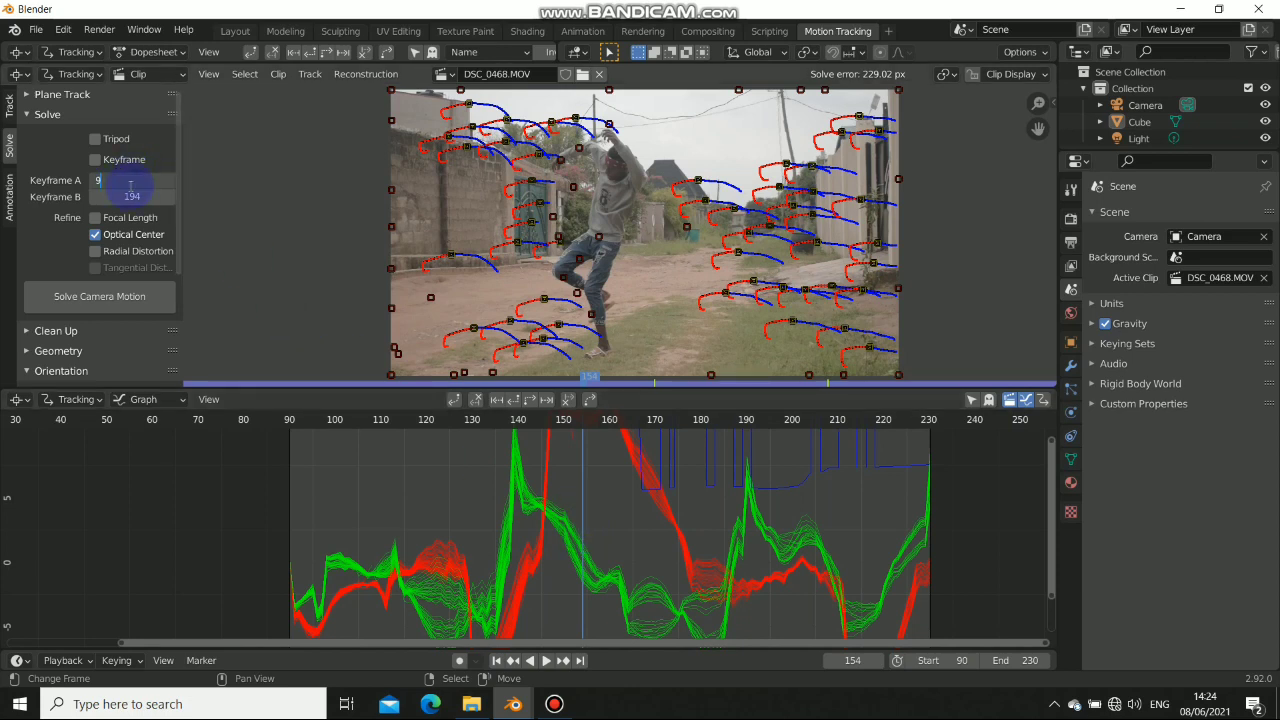
left_click_drag(131, 183, 160, 183)
left_click(121, 296)
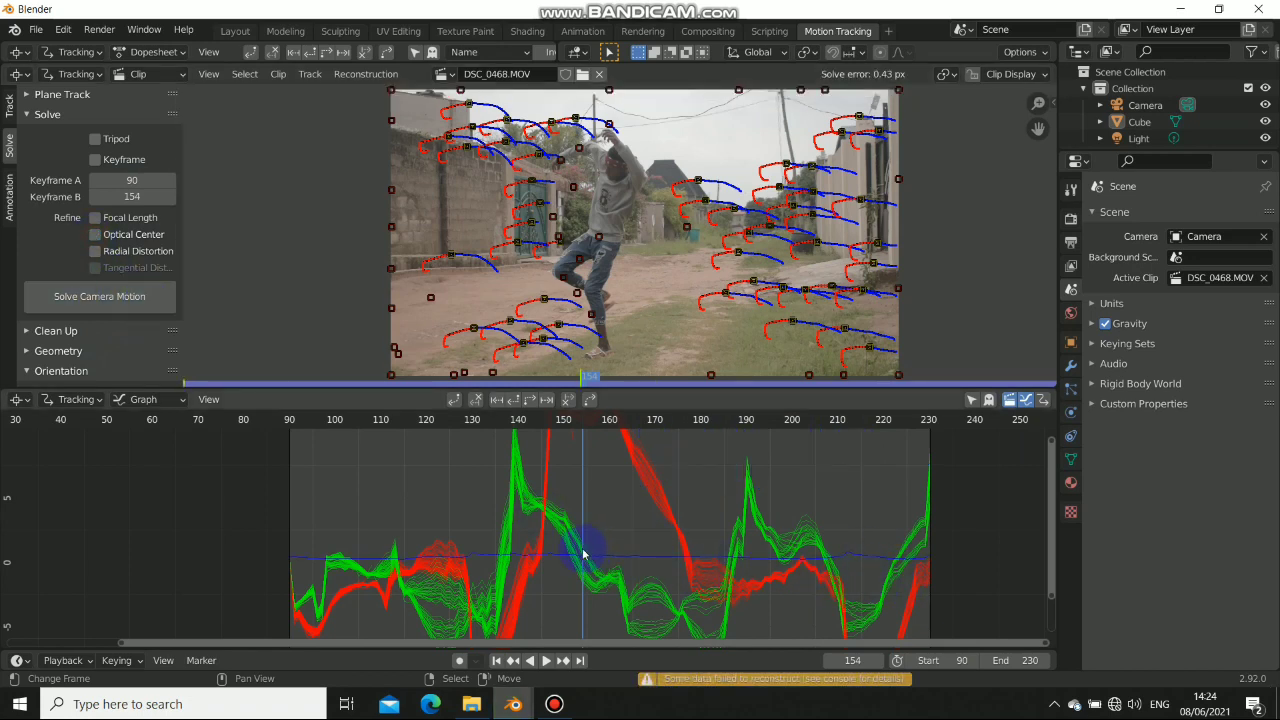
- Scrub the footage to frames 182 and 205 to check the solve error curve along the shot
left_click_drag(583, 553, 708, 566)
scroll(666, 563, "up", 3)
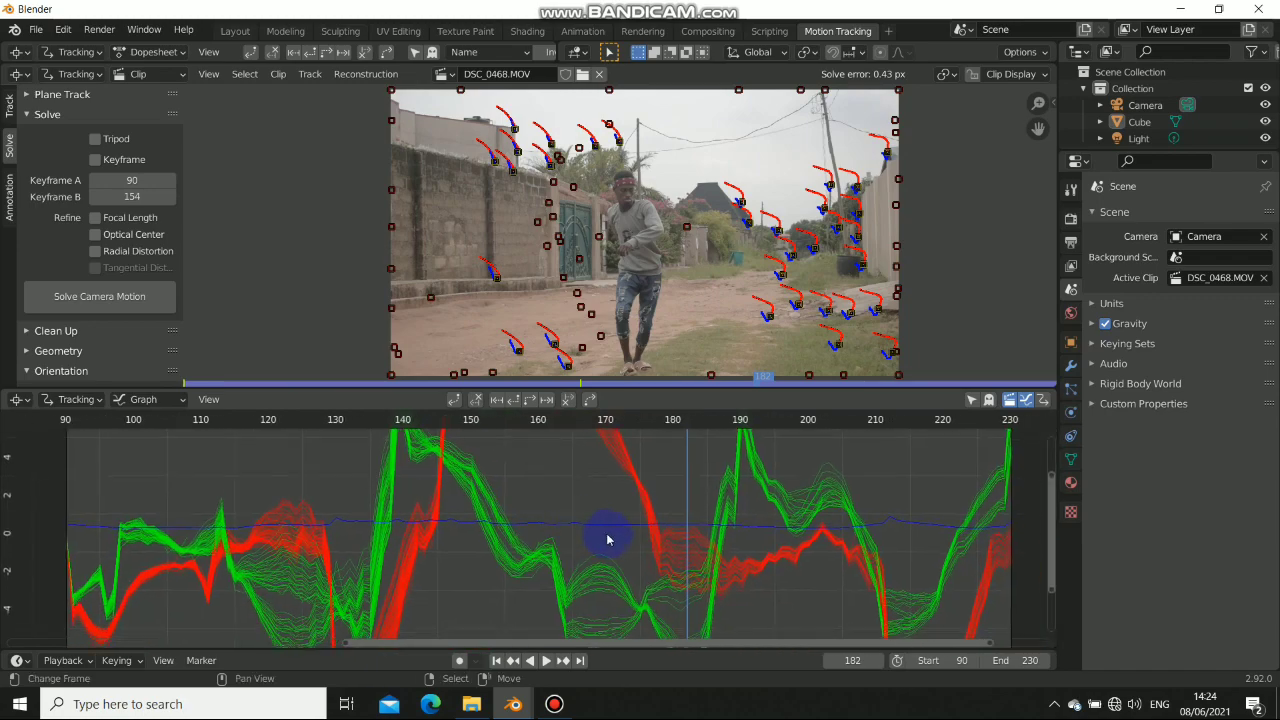
left_click_drag(688, 541, 843, 549)
scroll(610, 550, "down", 2)
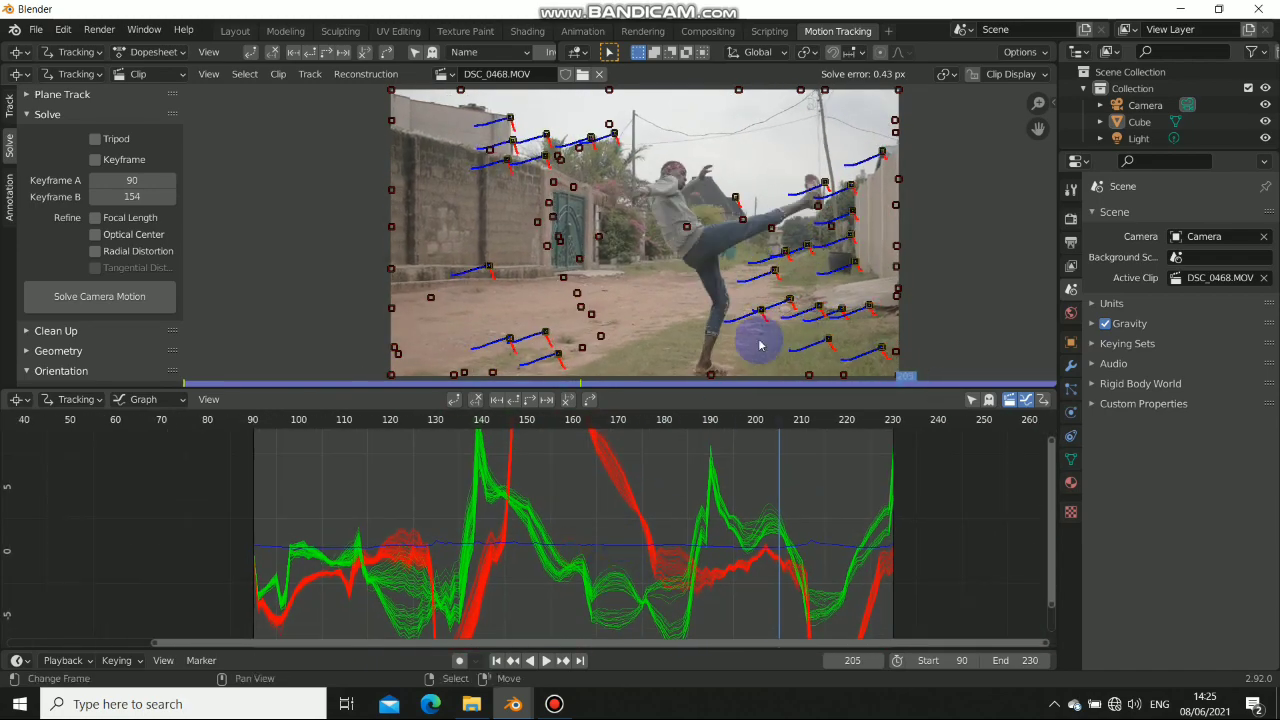
- Resize the editor areas to reveal the 3D viewport above the clip and shrink the graph, giving the footage more height
left_click_drag(780, 62, 792, 224)
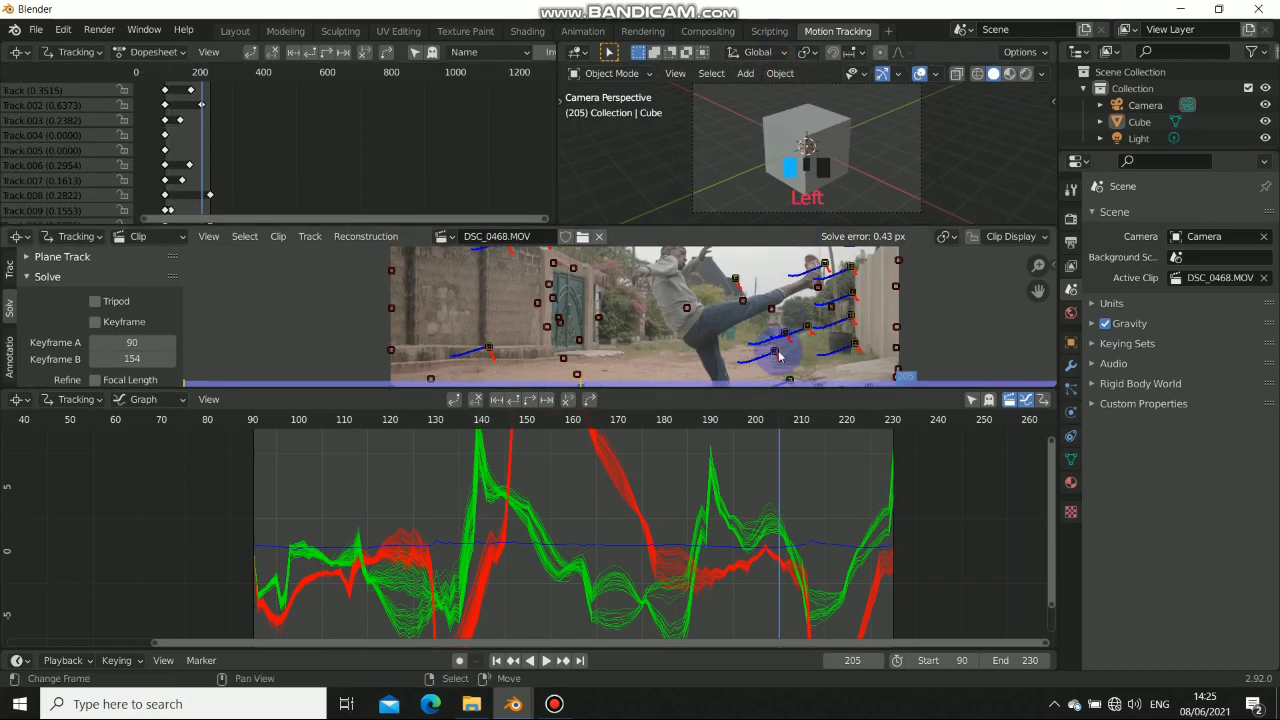
left_click_drag(776, 390, 780, 487)
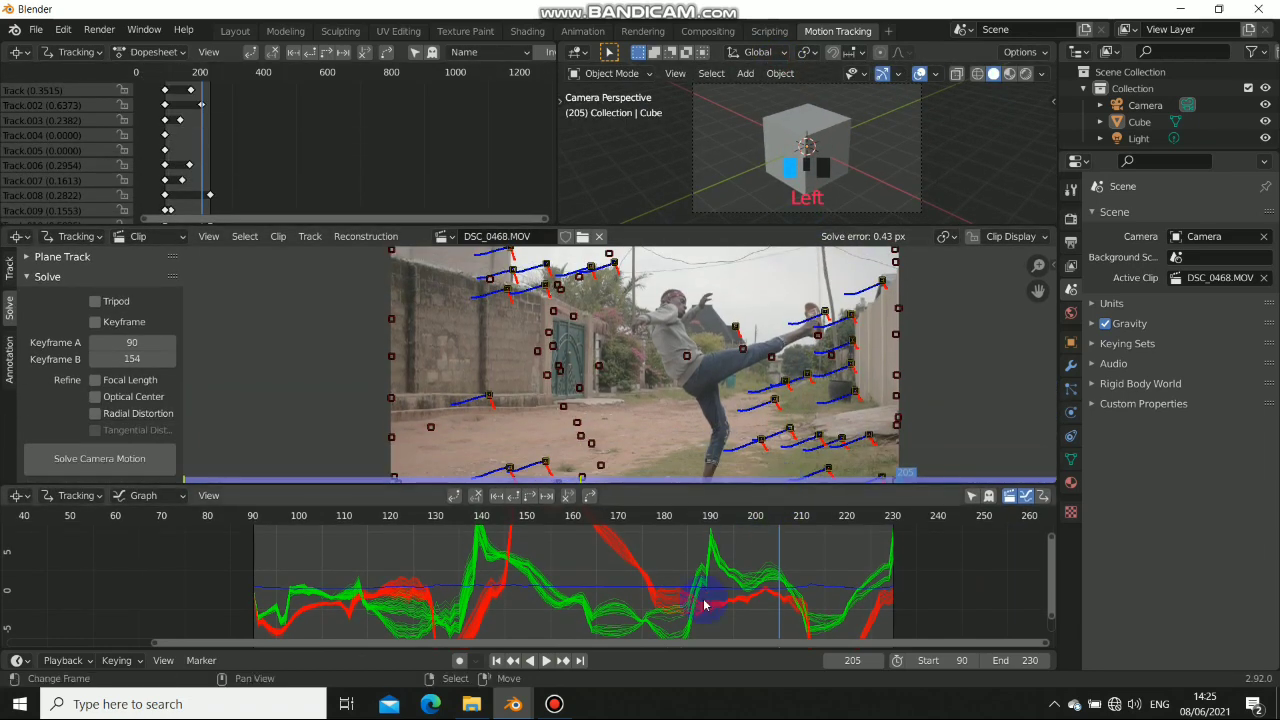
left_click_drag(665, 486, 665, 519)
- Set up the tracking scene from the solved DSC_0468.MOV clip
scroll(100, 420, "down", 5)
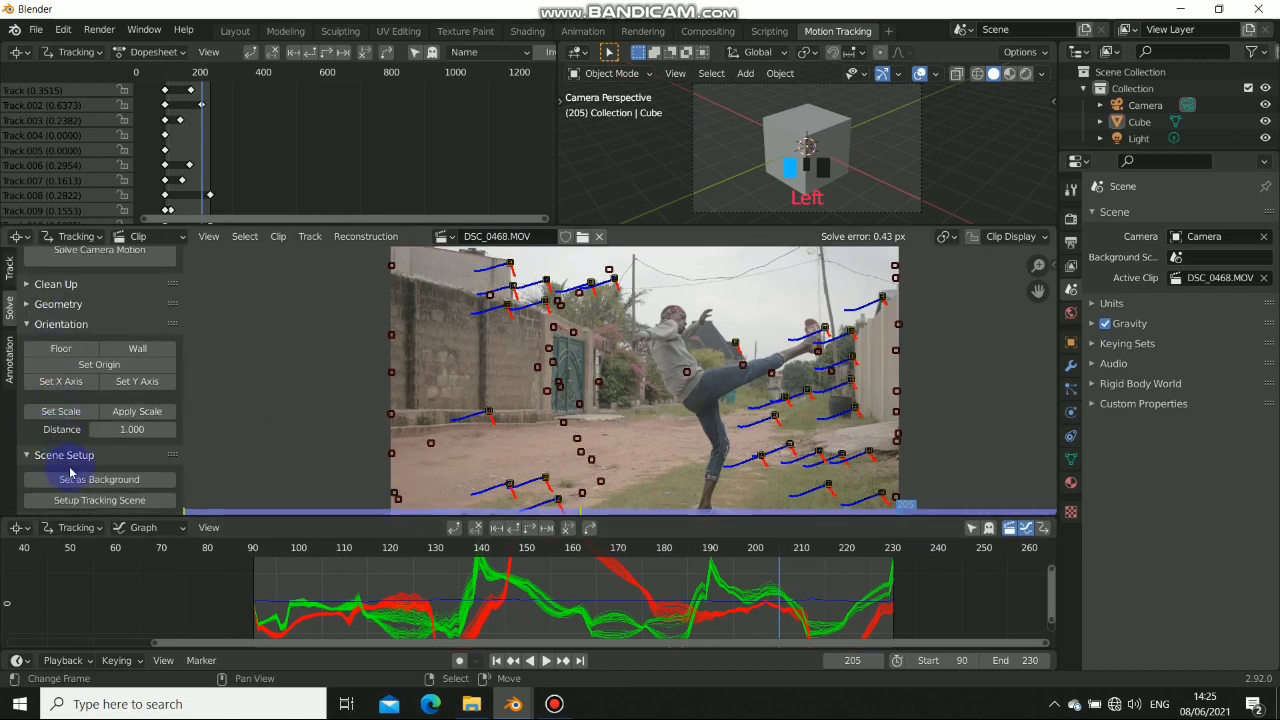
left_click(100, 500)
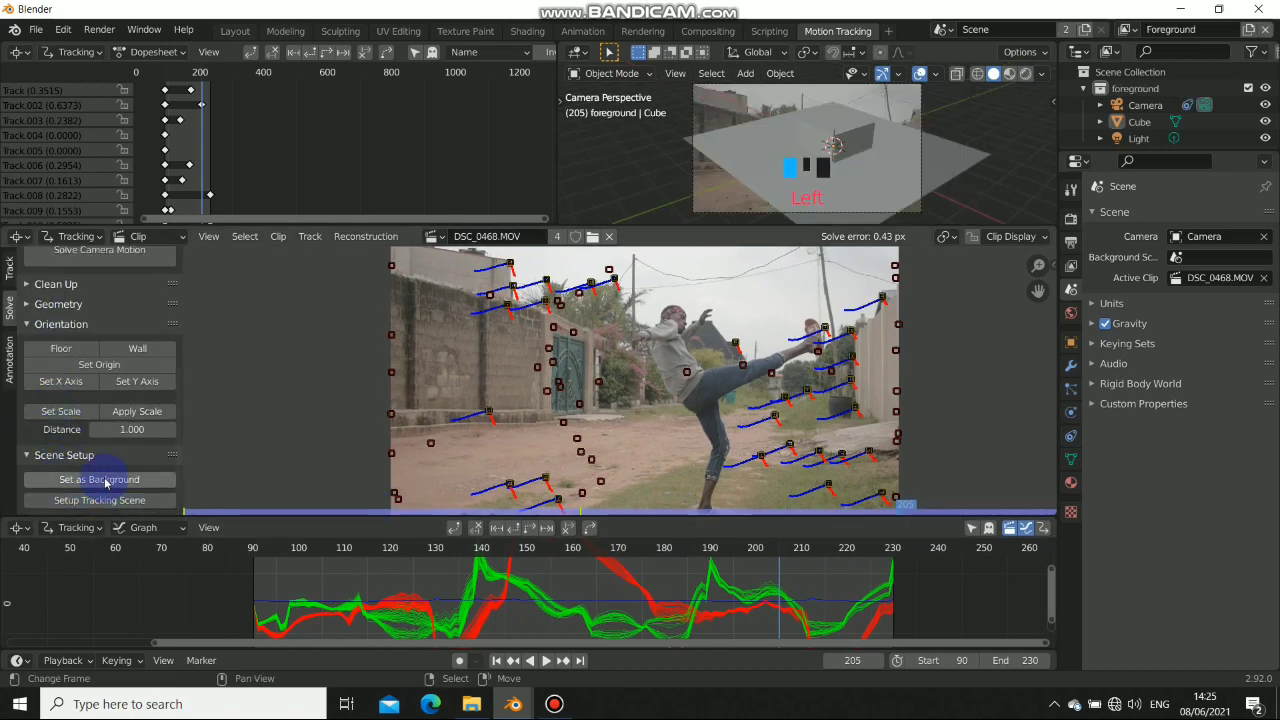
left_click(712, 512)
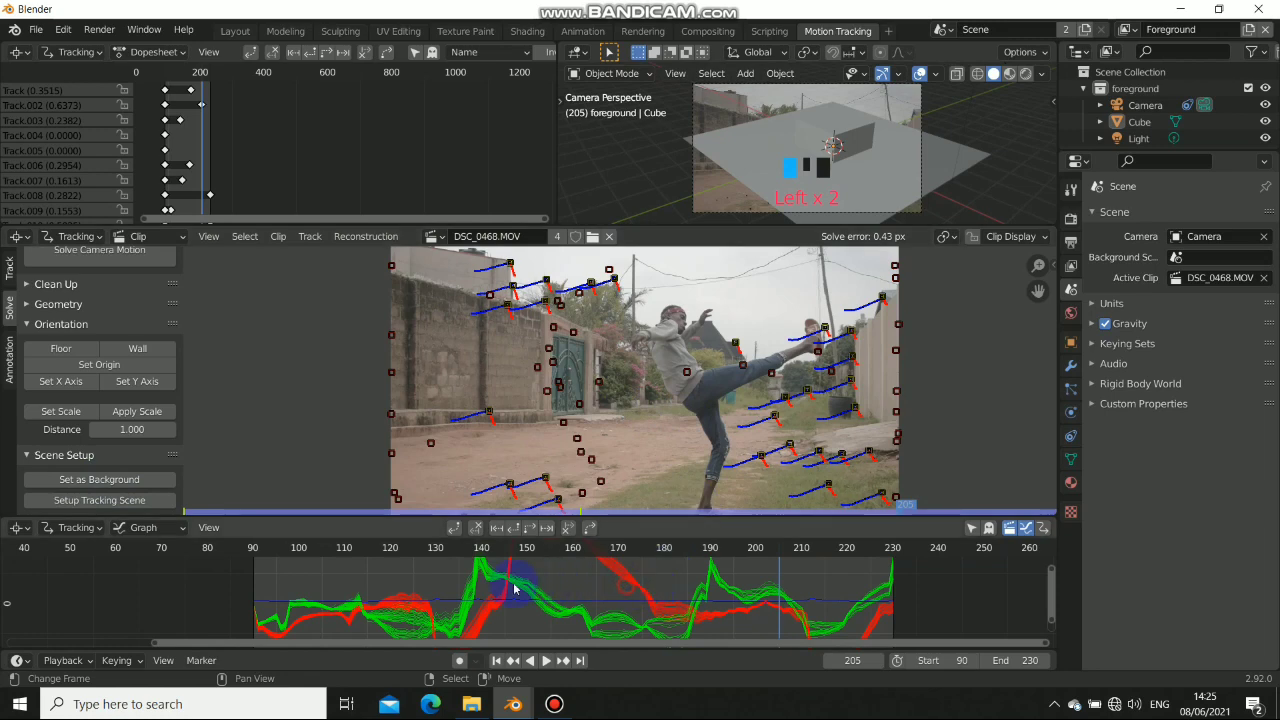
- At frame 158, define the floor from three ground tracks and set the origin on the ground track beside the kicking man's standing leg
left_click(476, 598)
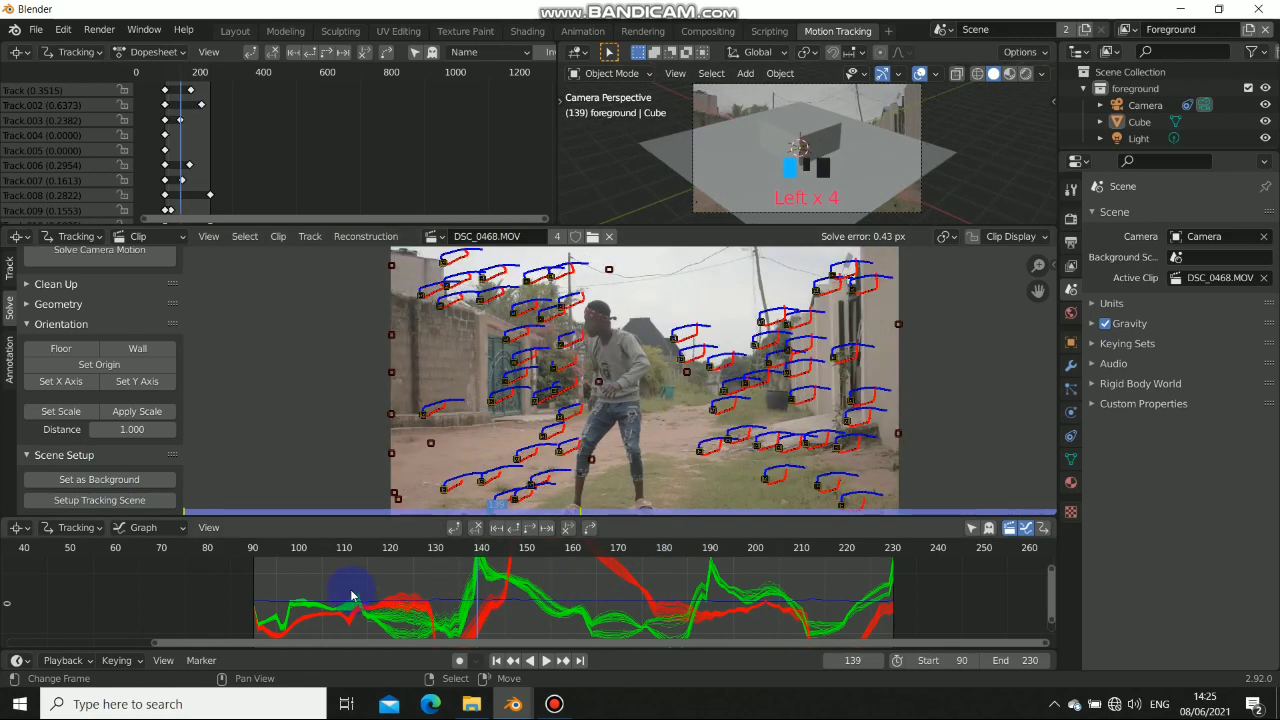
left_click_drag(351, 596, 765, 421)
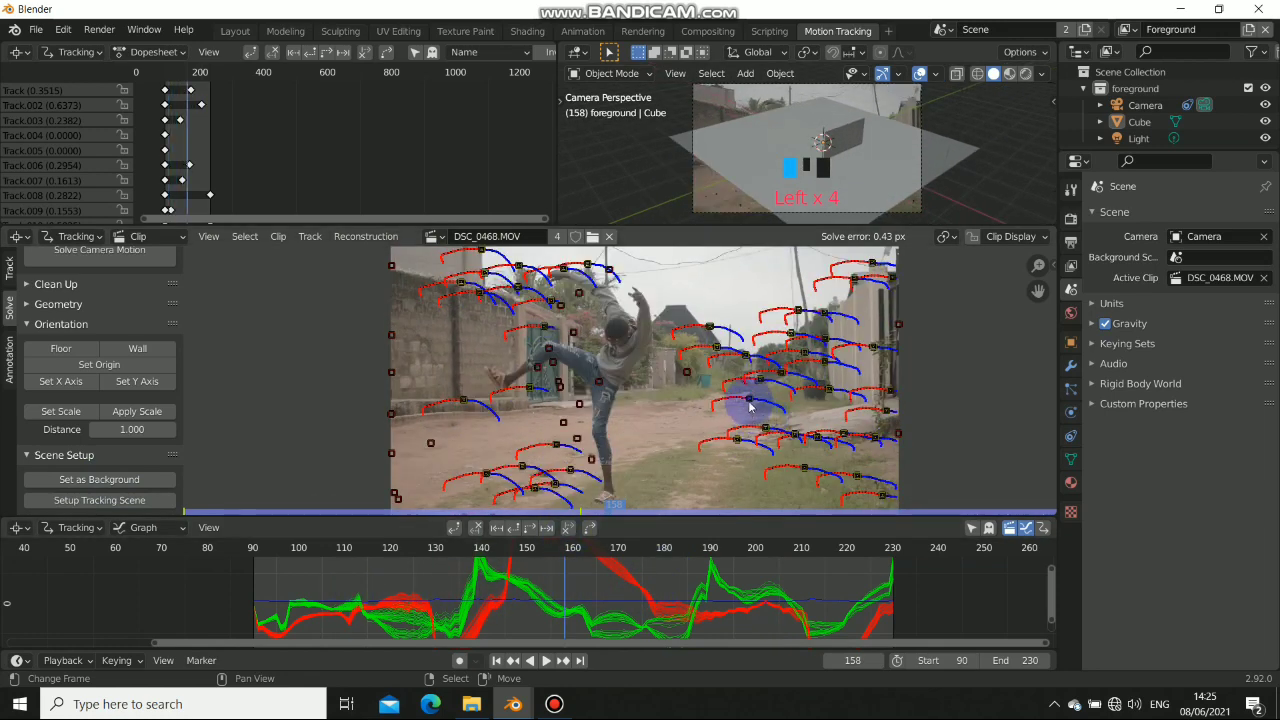
right_click(749, 402)
right_click(524, 469, "shift")
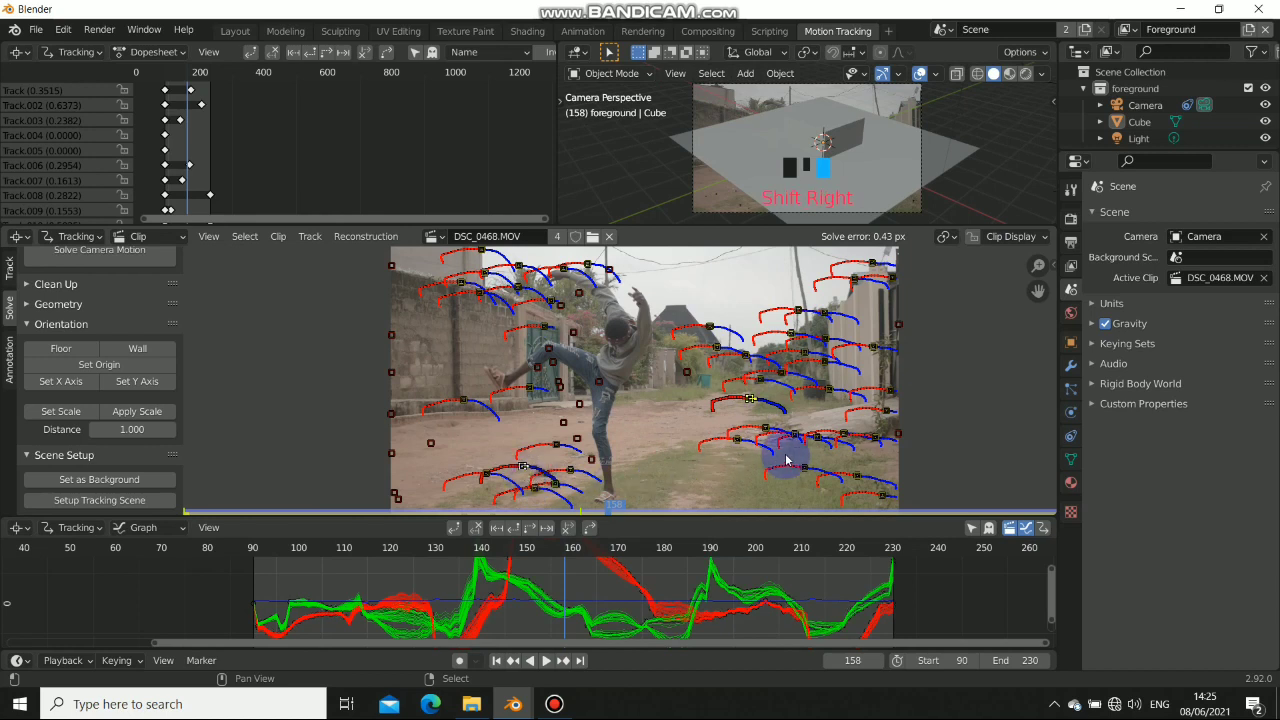
left_click(61, 348)
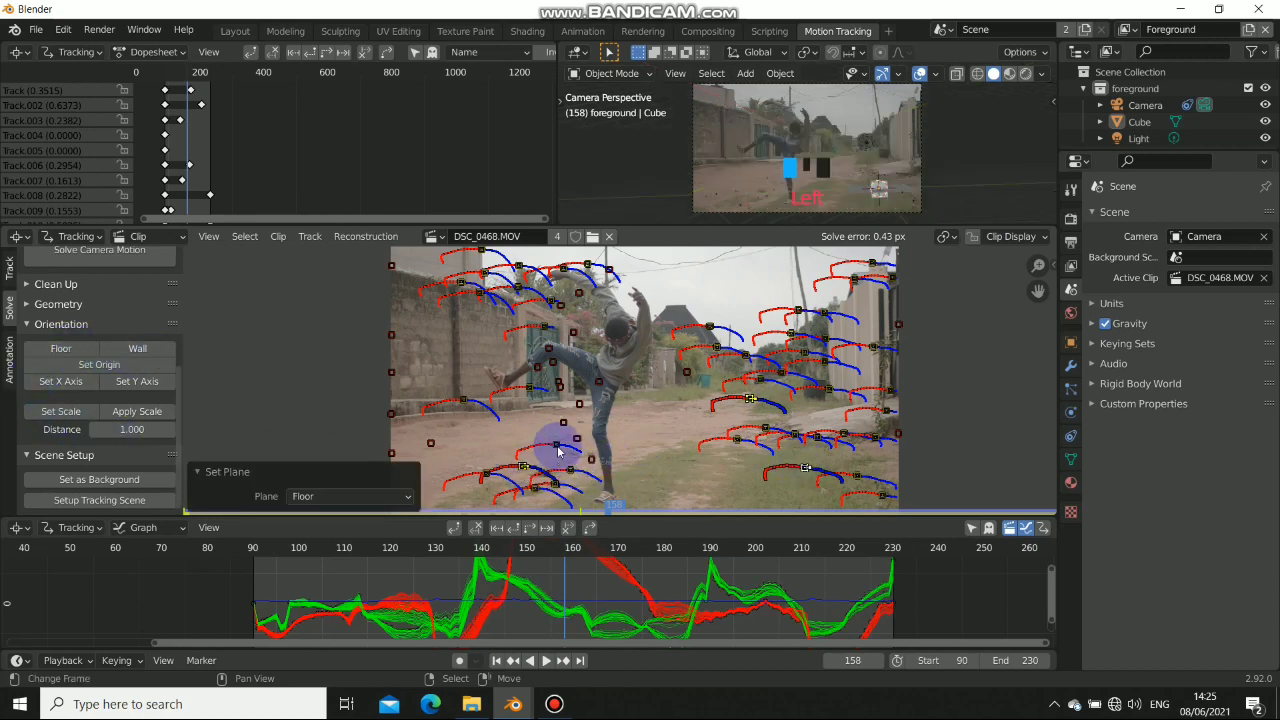
left_click(78, 365)
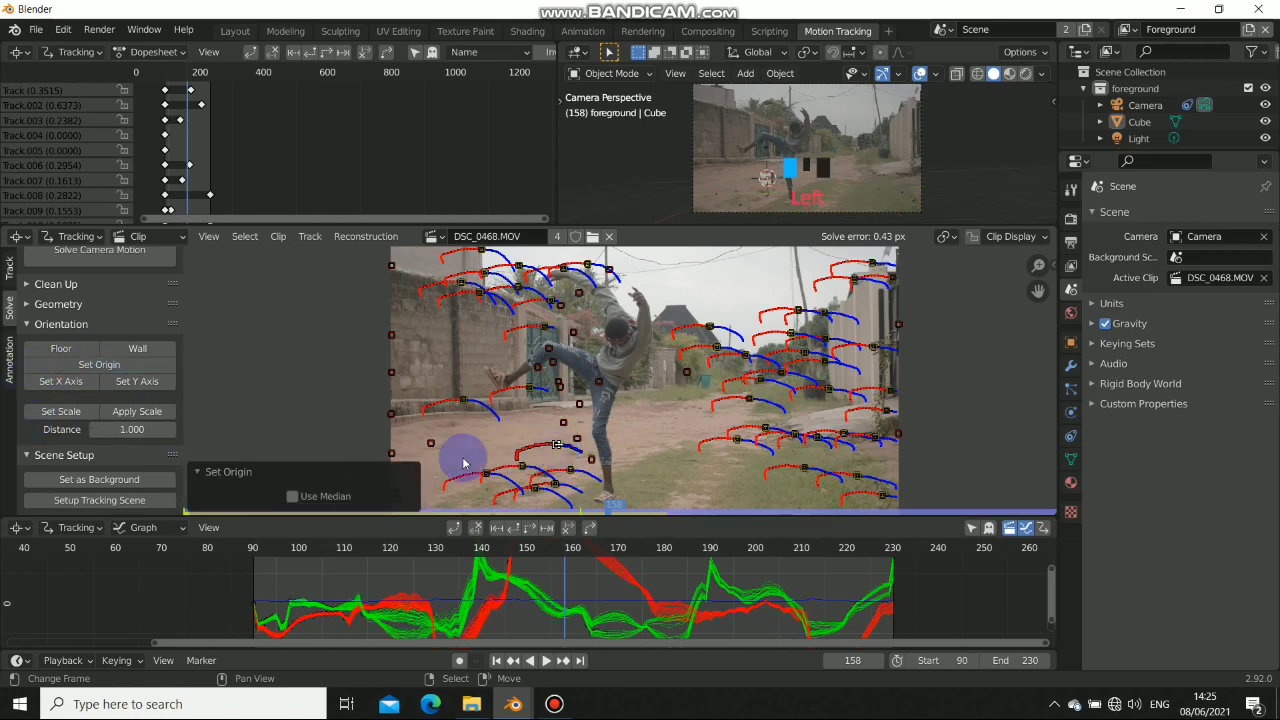
- Set the scene scale with a distance of 2 between the two neighbouring ground tracks on the path's grassy side
right_click(763, 435, "shift")
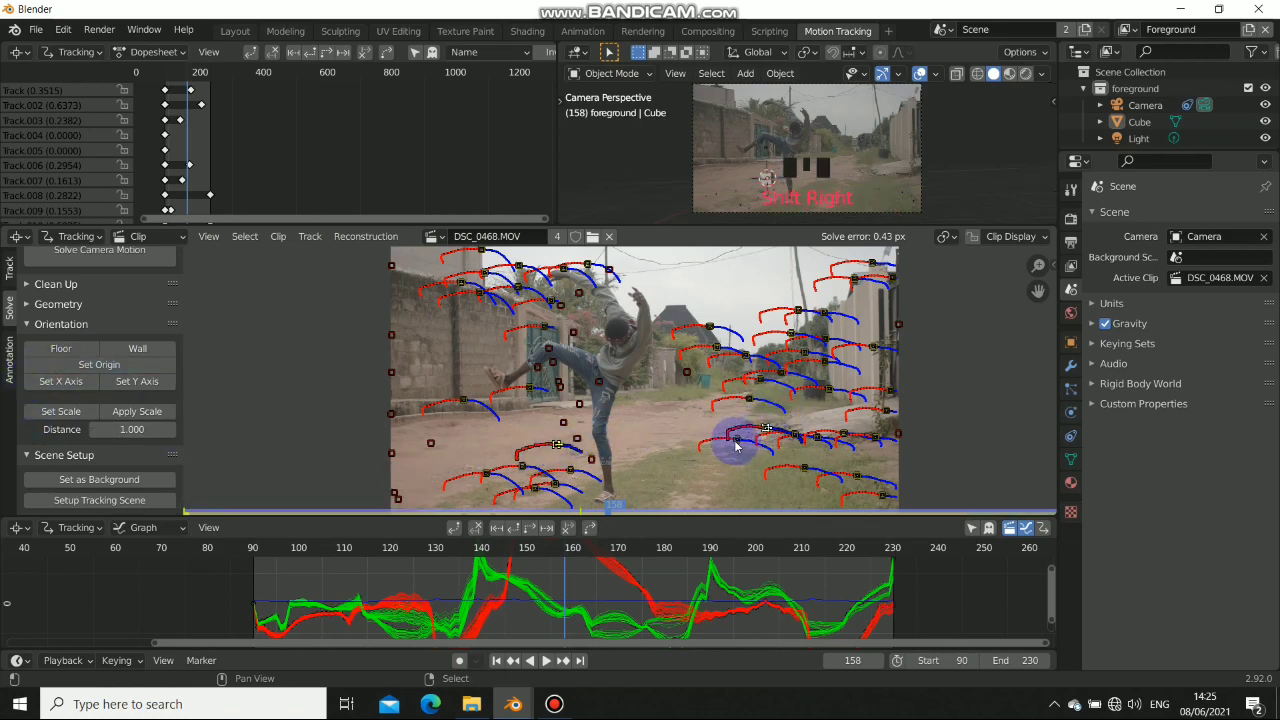
right_click(737, 442, "shift")
right_click(766, 428, "shift")
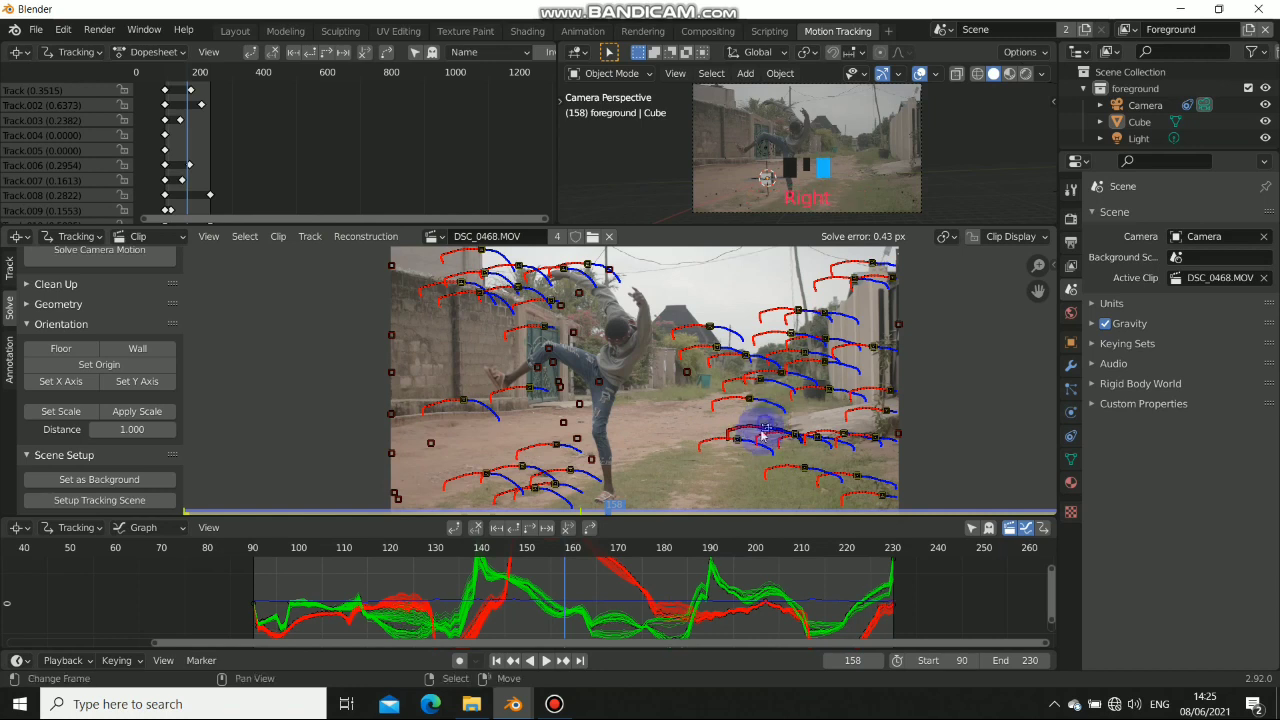
left_click(81, 414)
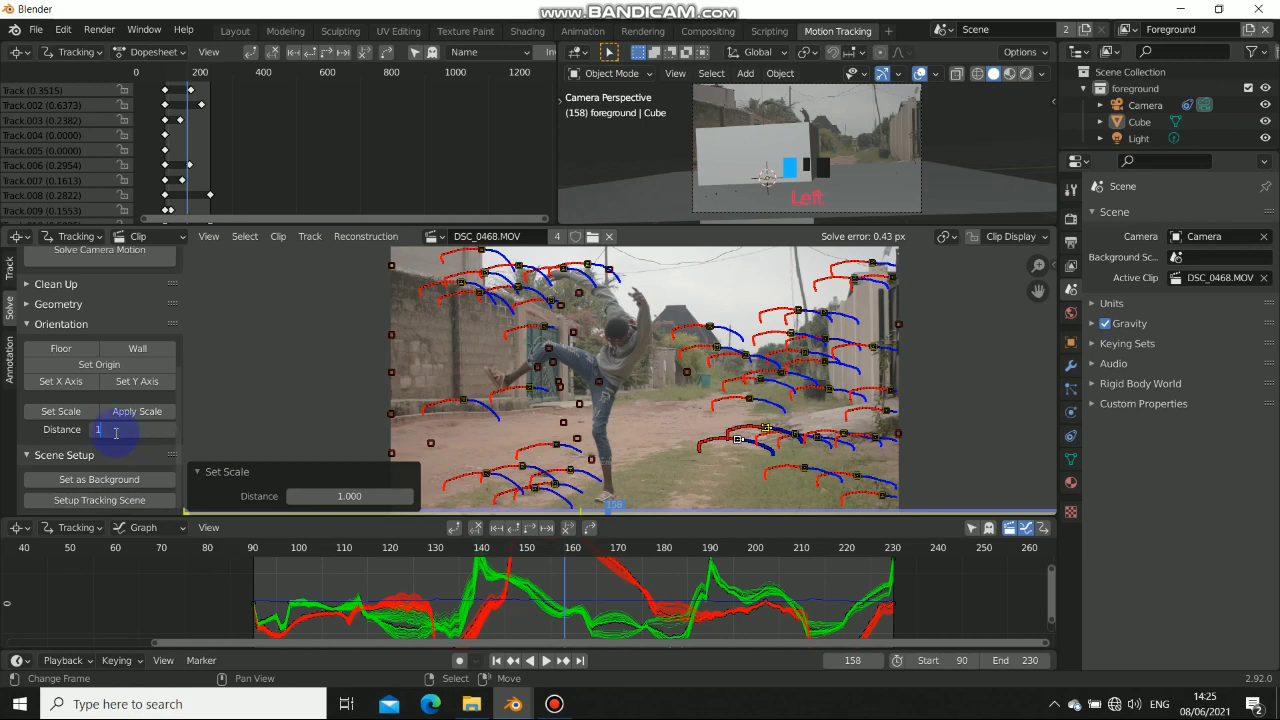
key("Return")
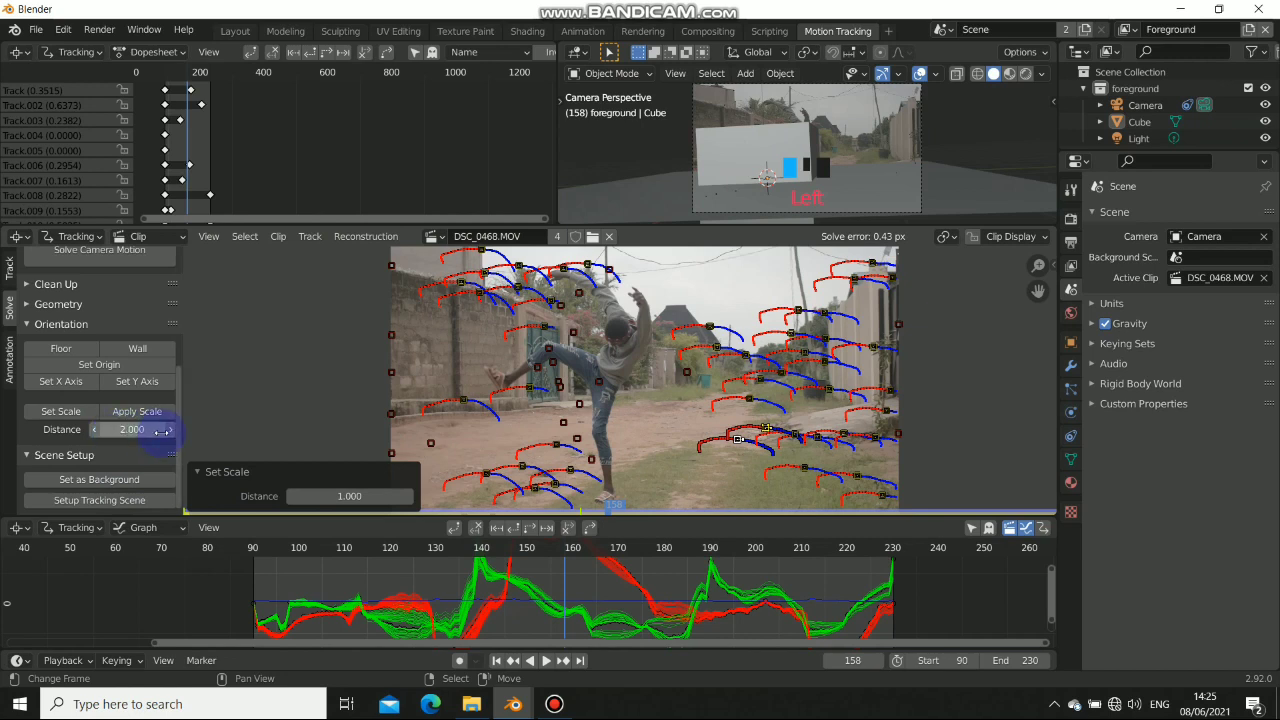
left_click(80, 414)
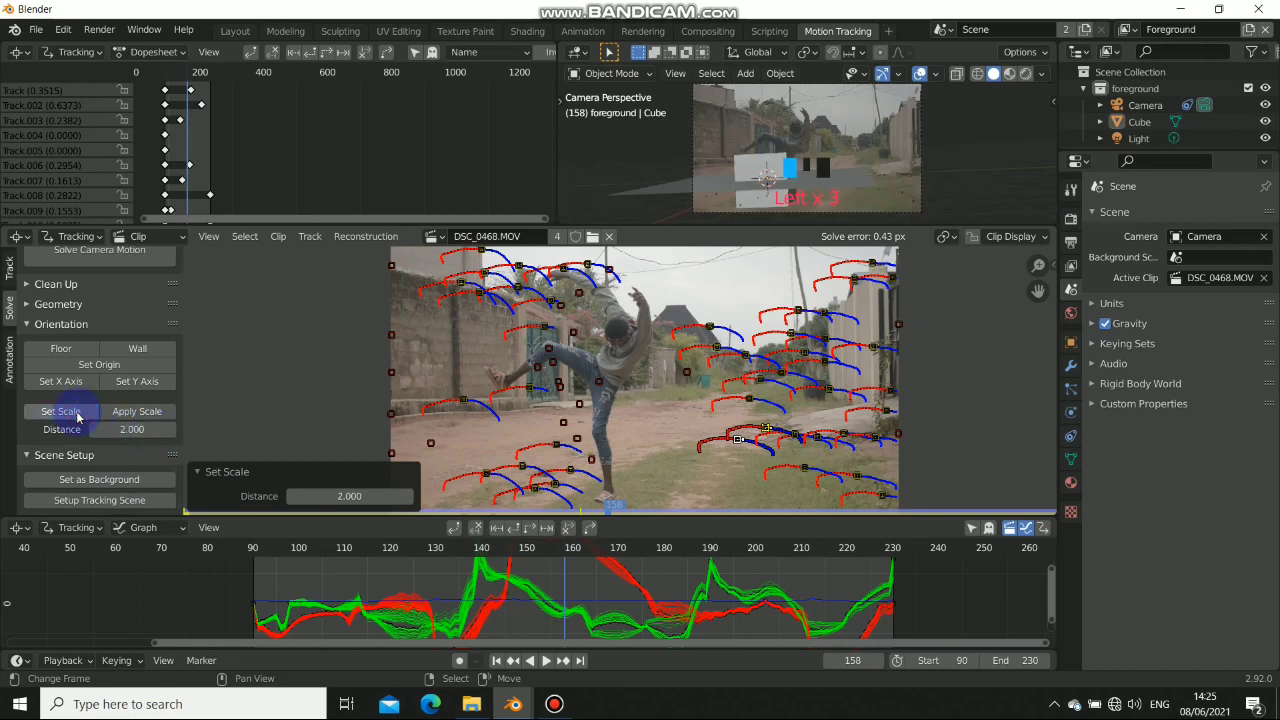
- Scrub back and forth through the footage, ending at frame 163, to check how the cube follows the ground
left_click(572, 582)
left_click_drag(665, 583, 325, 583)
left_click_drag(460, 600, 589, 591)
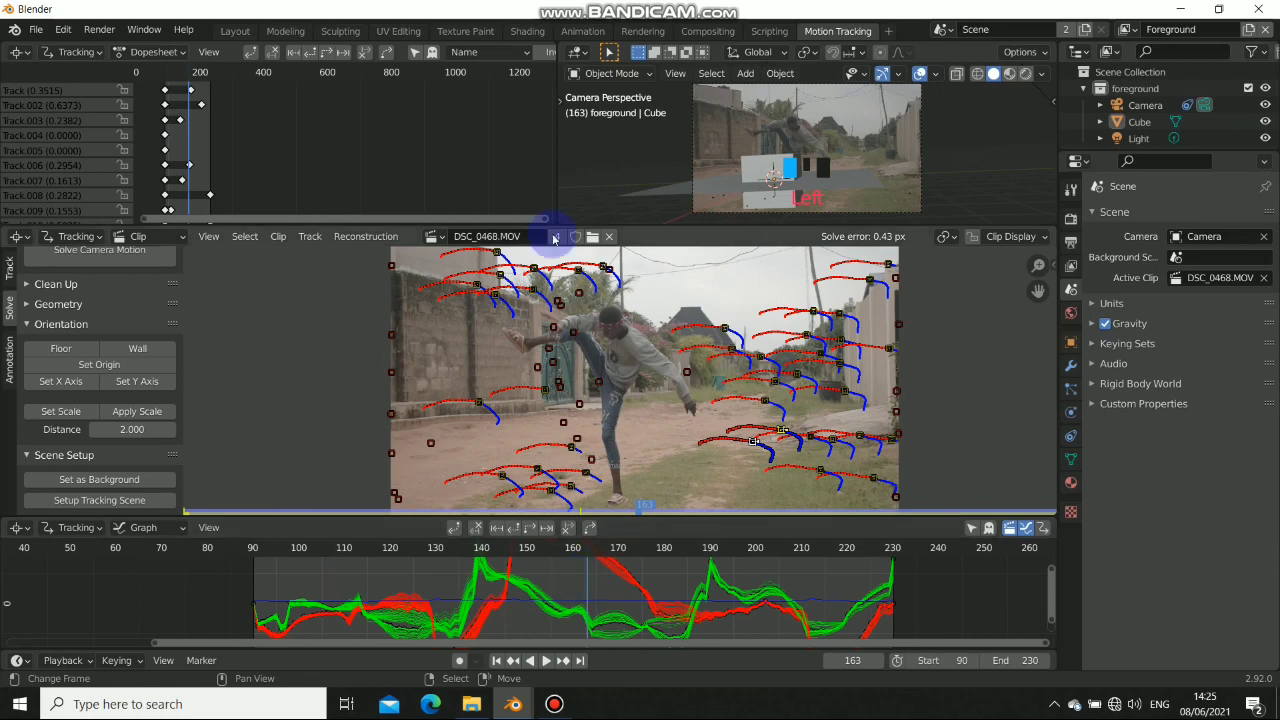